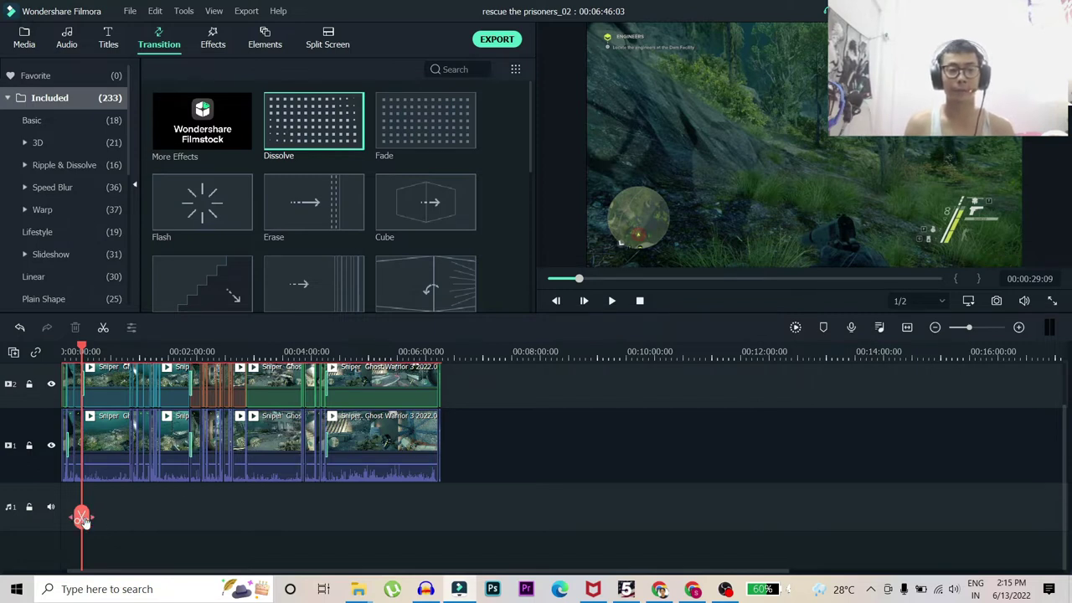
Return the playhead to 00:00:00:00 and nudge the timeline zoom slightly inward
left_click_drag(80, 517, 87, 516)
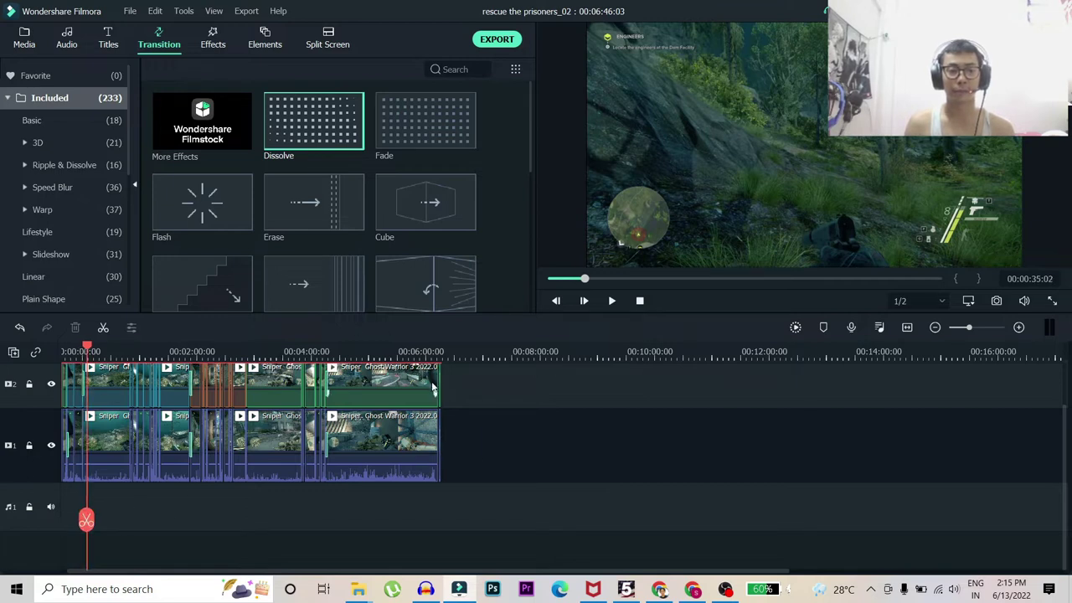
left_click_drag(87, 520, 36, 512)
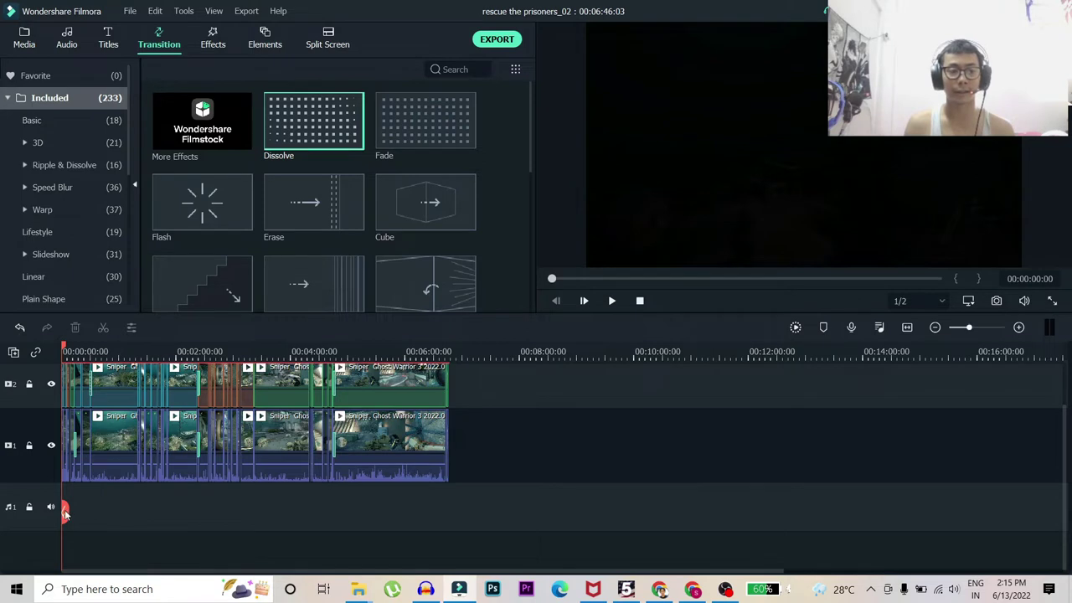
scroll(64, 514, "up", 1)
mouse_move(71, 512)
left_mouse_down()
mouse_move(136, 508)
mouse_move(65, 505)
left_mouse_up()
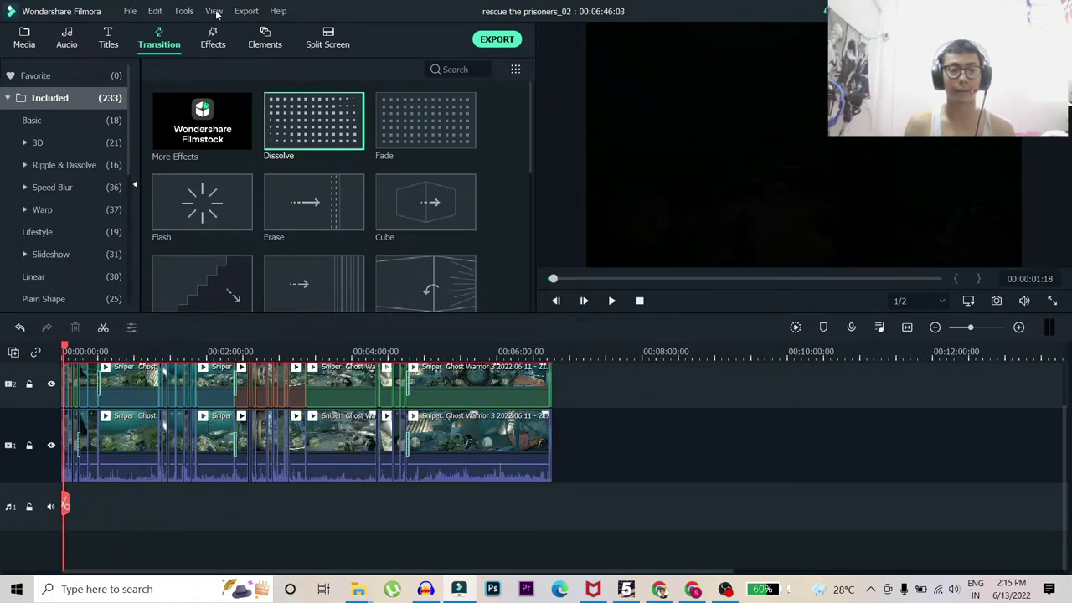
Export the project audio from the Local tab as an MP3 named 'My Audio' to the Desktop
left_click(246, 12)
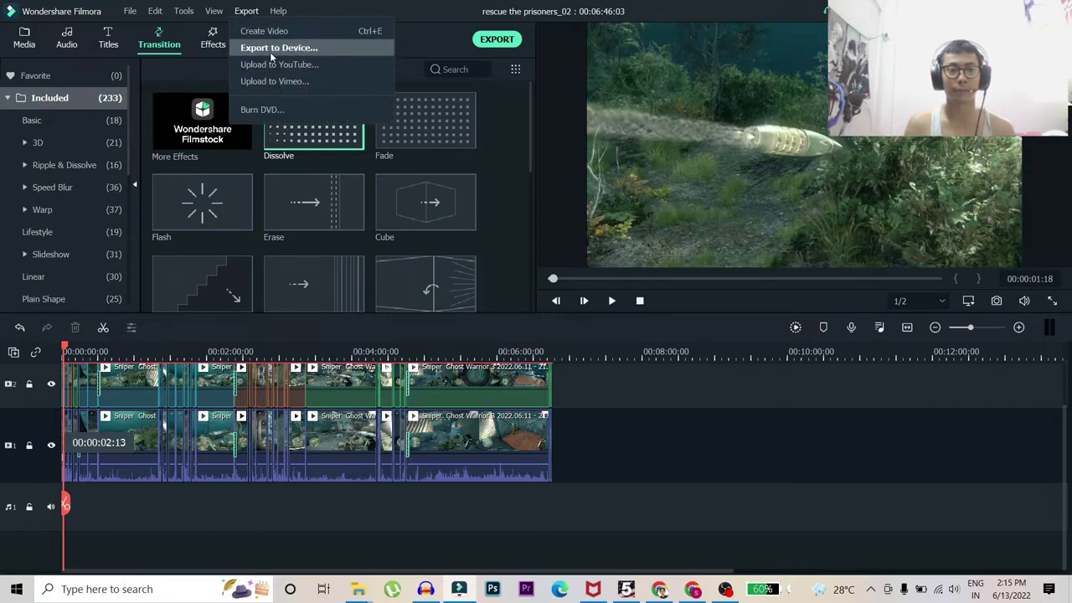
left_click(269, 48)
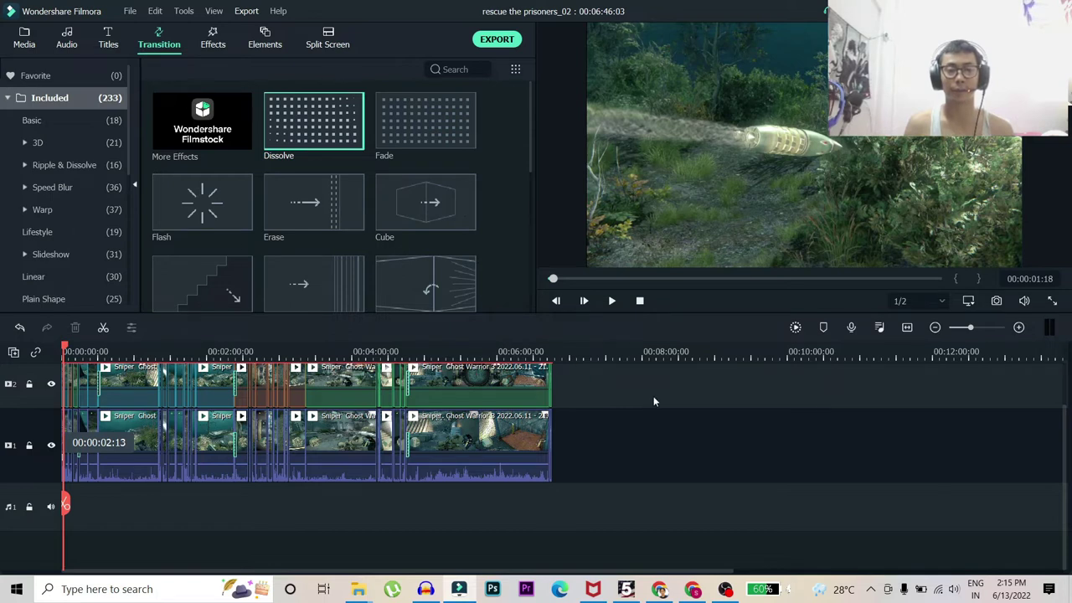
key("ctrl+e")
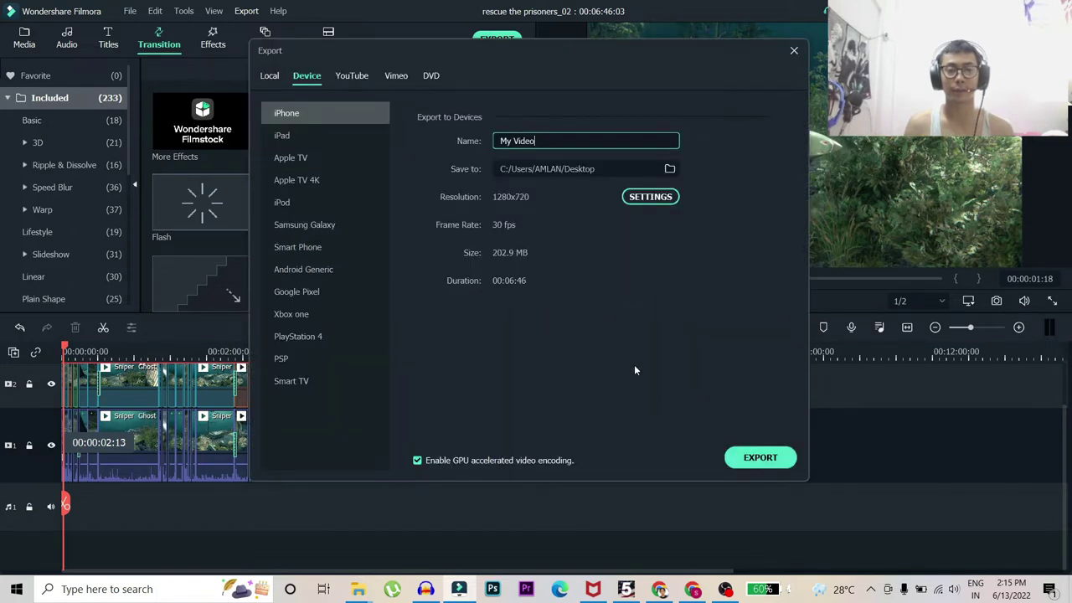
left_click(270, 77)
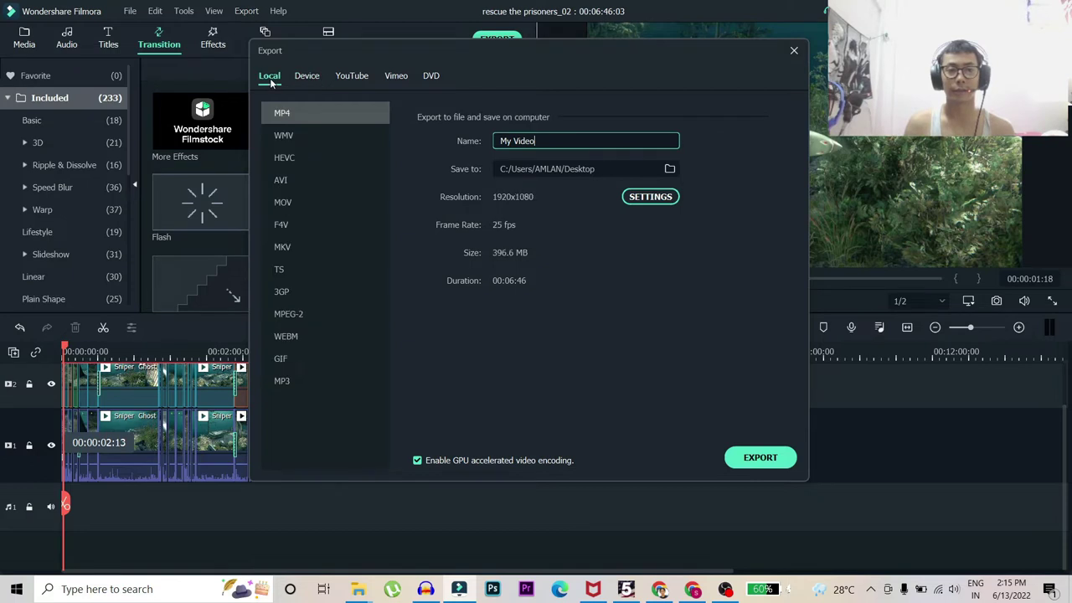
left_click(314, 384)
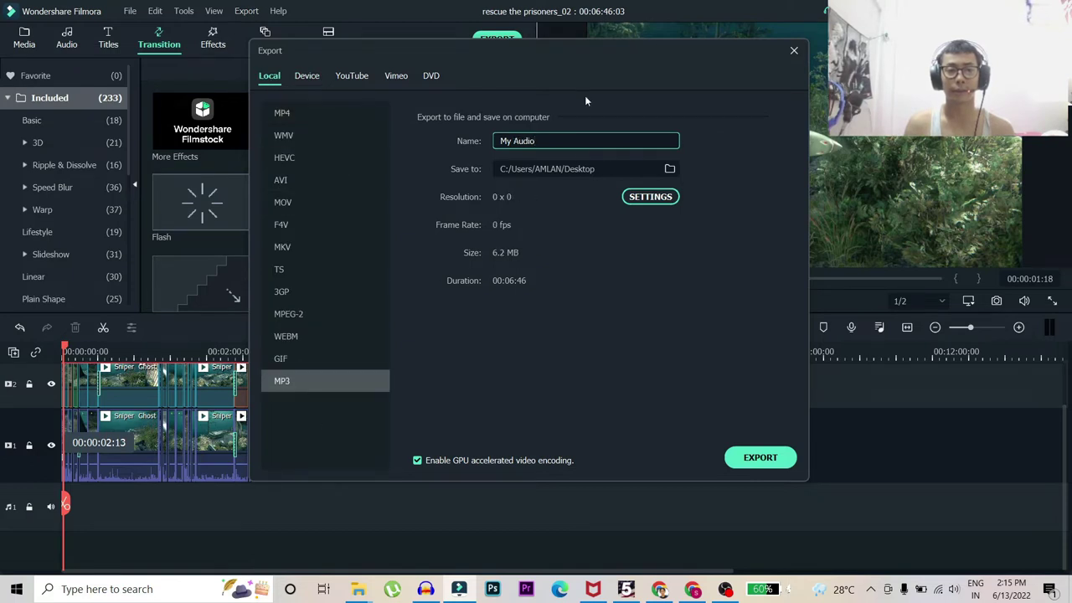
left_click(759, 457)
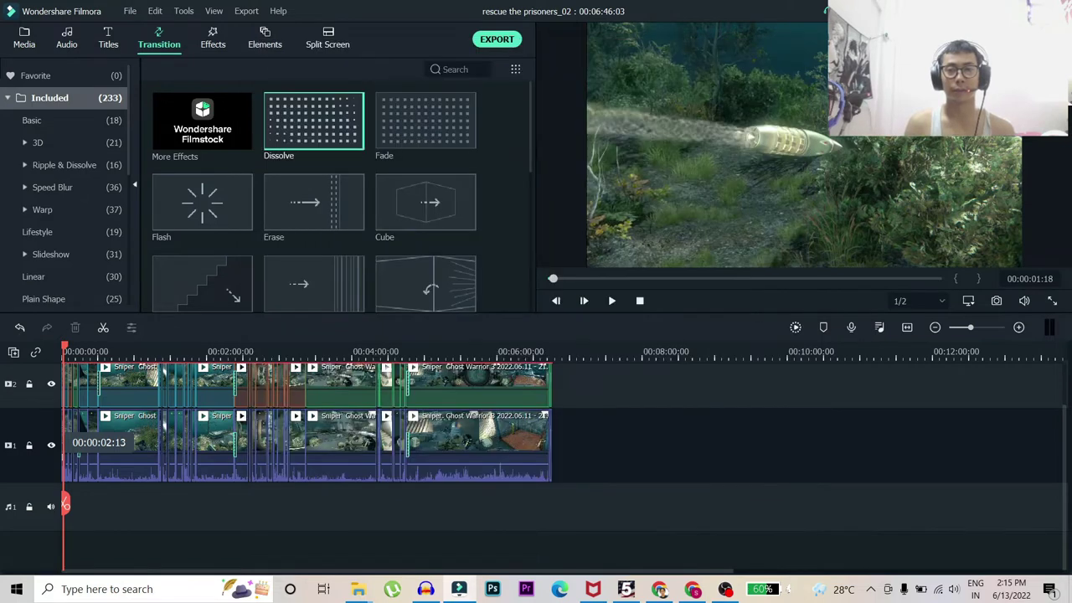
Hide Filmora and open 'rescue scientist mp3' from the Desktop in Audacity
key("super+d")
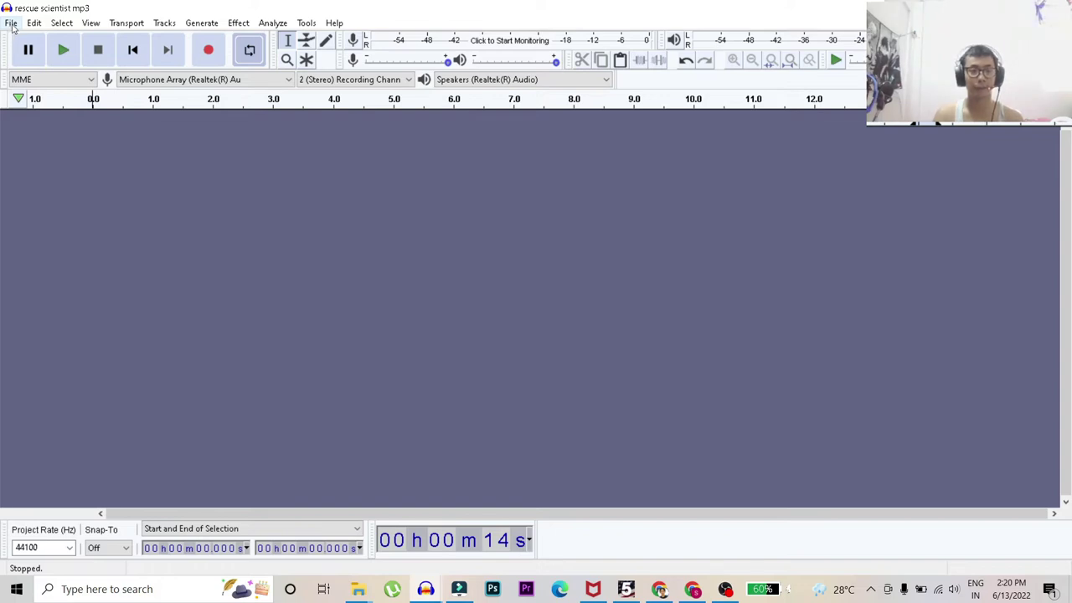
left_click(11, 23)
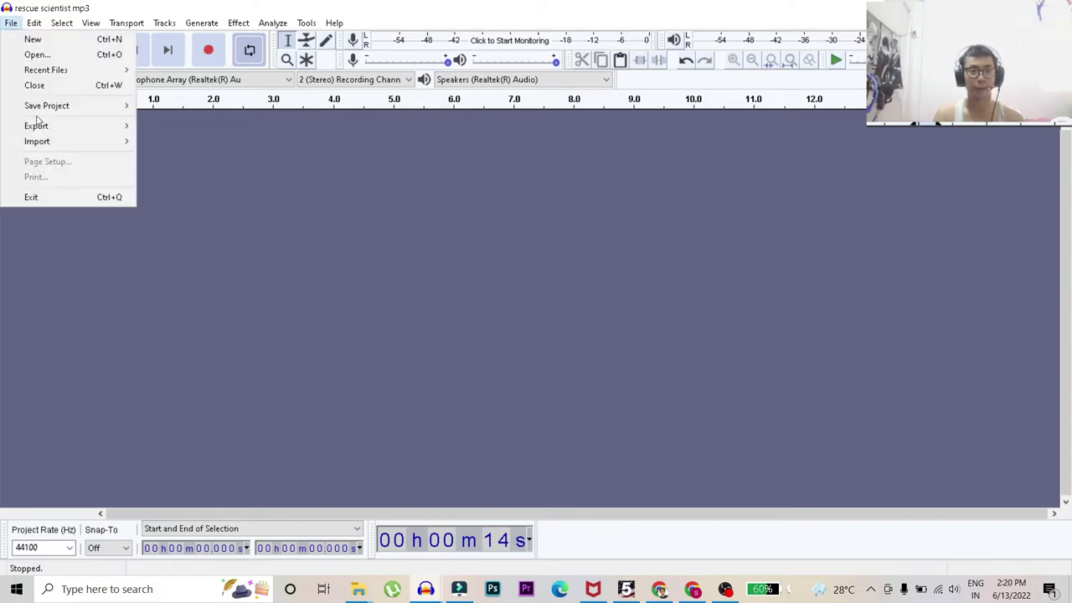
left_click(85, 60)
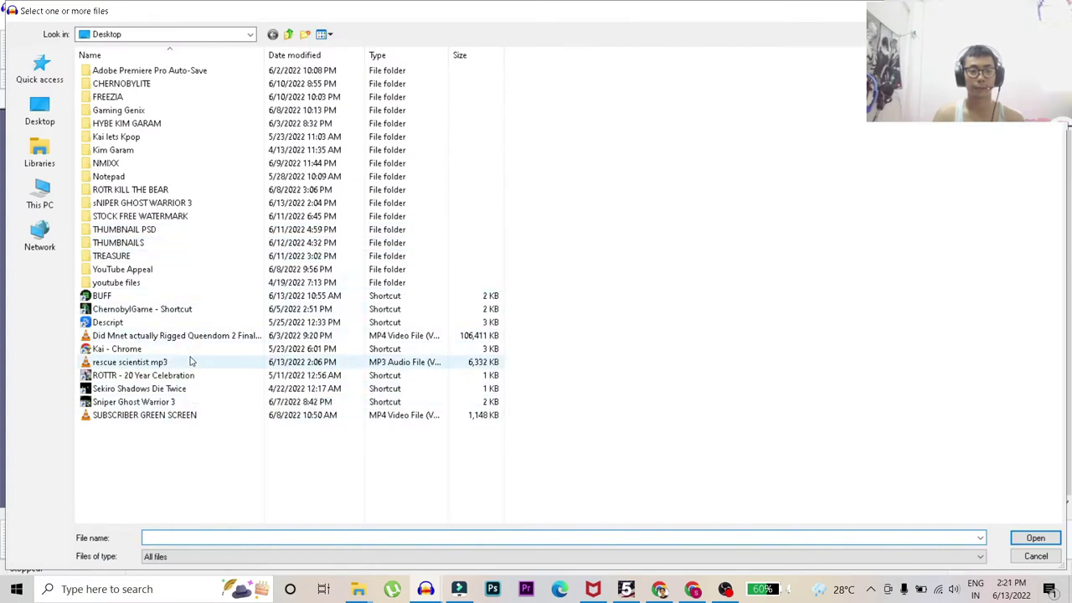
left_click(192, 363)
double_click(191, 363)
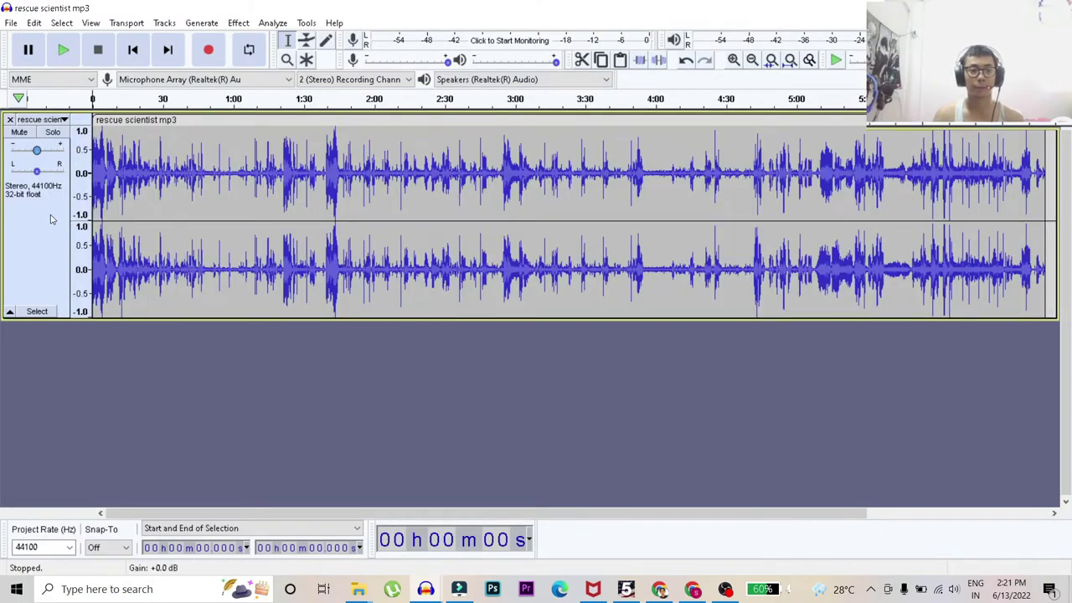
left_click(51, 241)
left_click(63, 51)
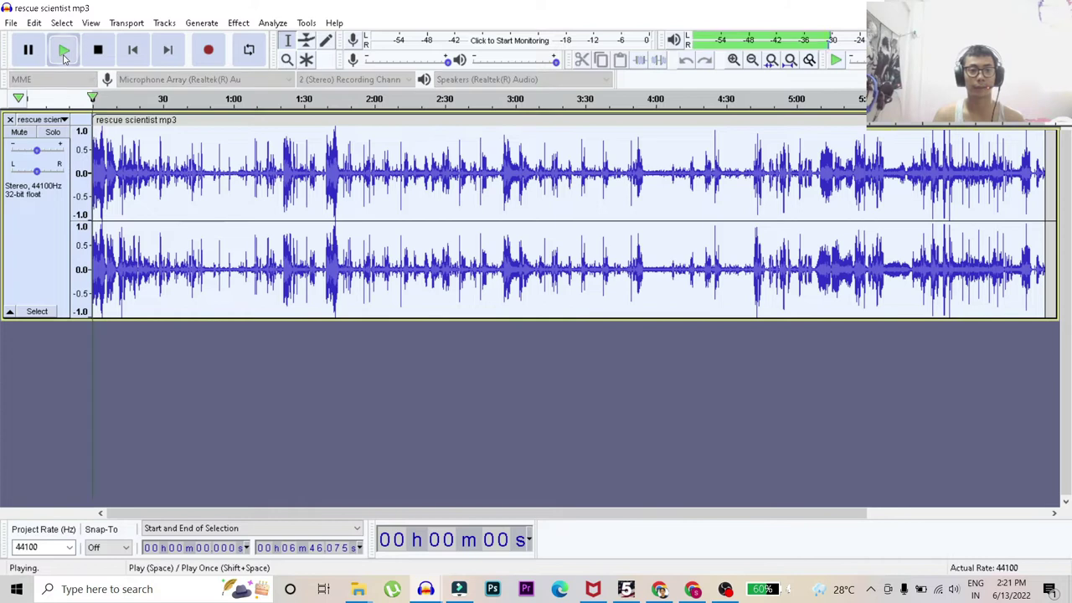
key("p")
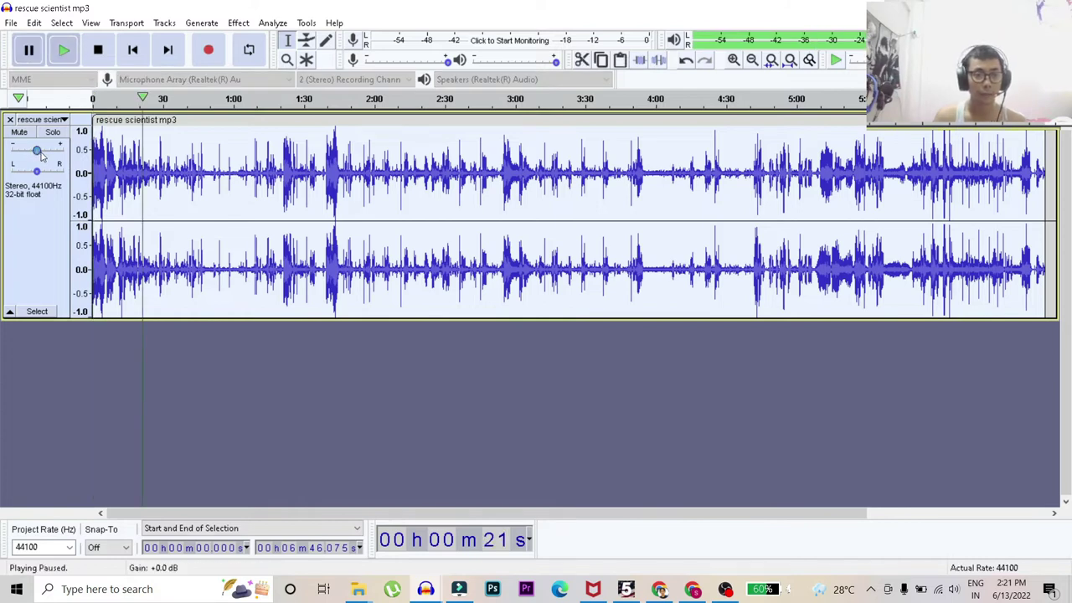
left_click_drag(37, 150, 45, 153)
key("Escape")
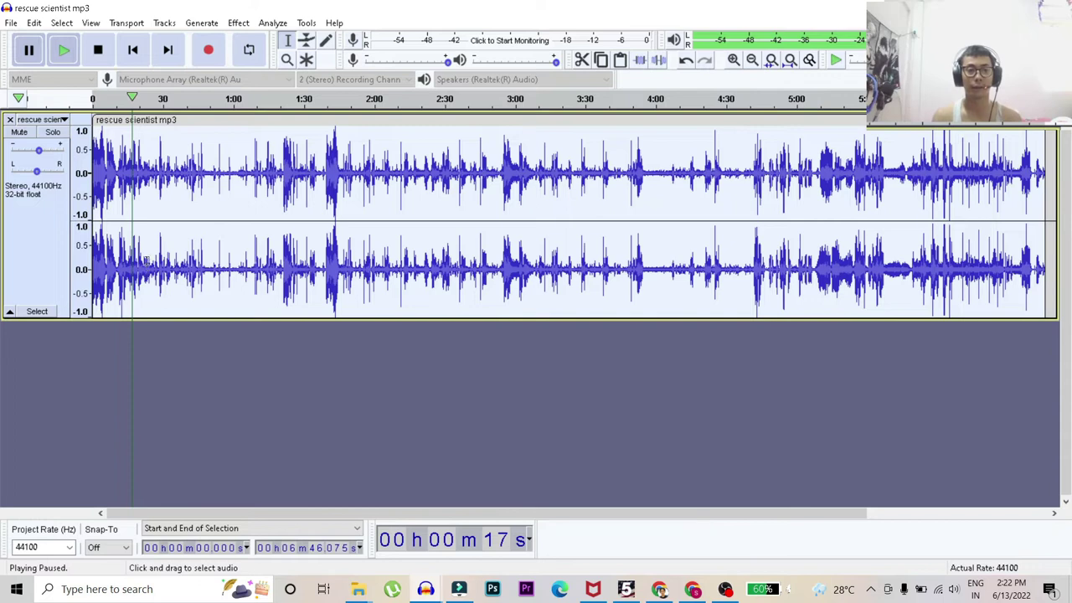
Apply Noise Reduction to the whole track with default settings
left_click(240, 24)
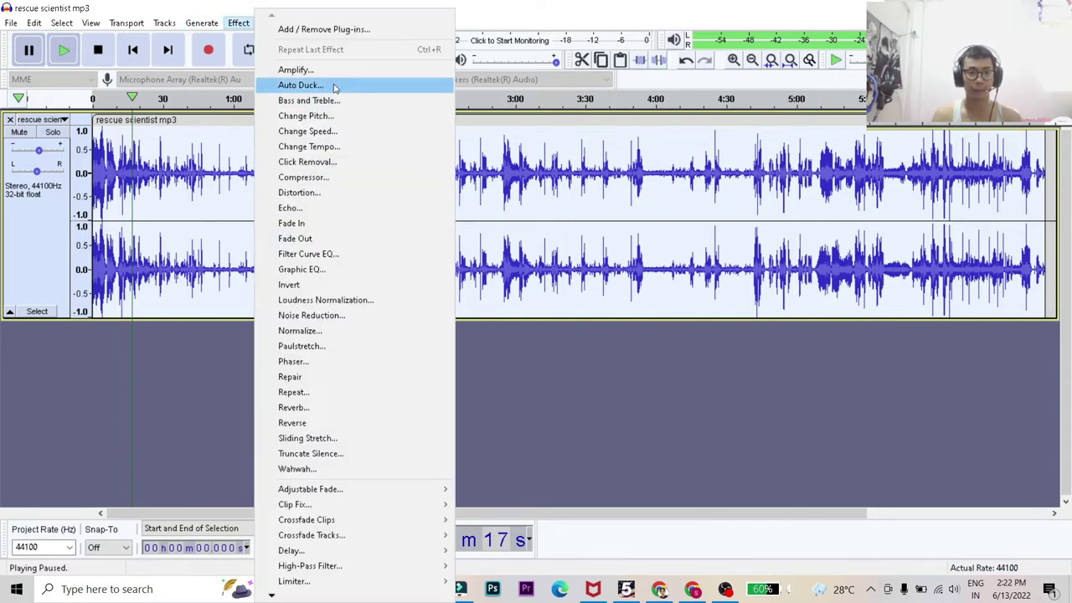
left_click(370, 318)
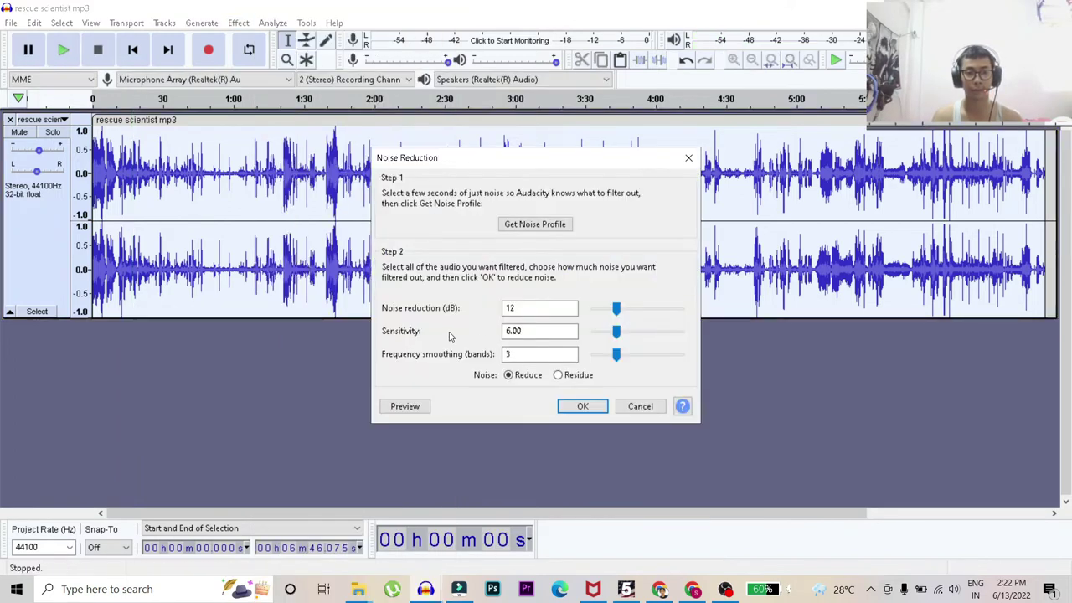
key("Return")
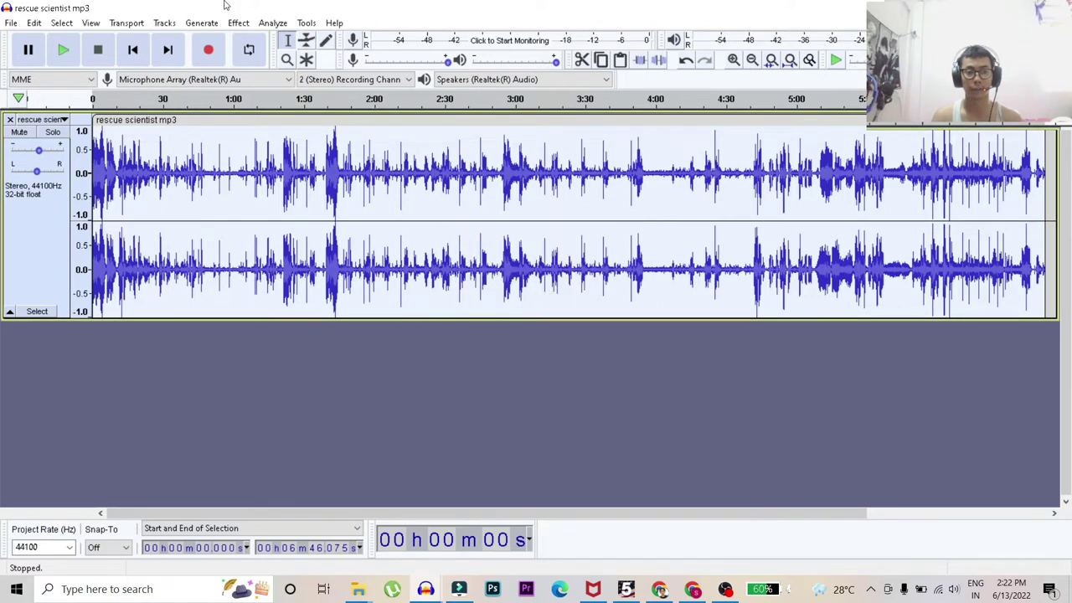
Normalize the track to -1.0 dB
left_click(238, 23)
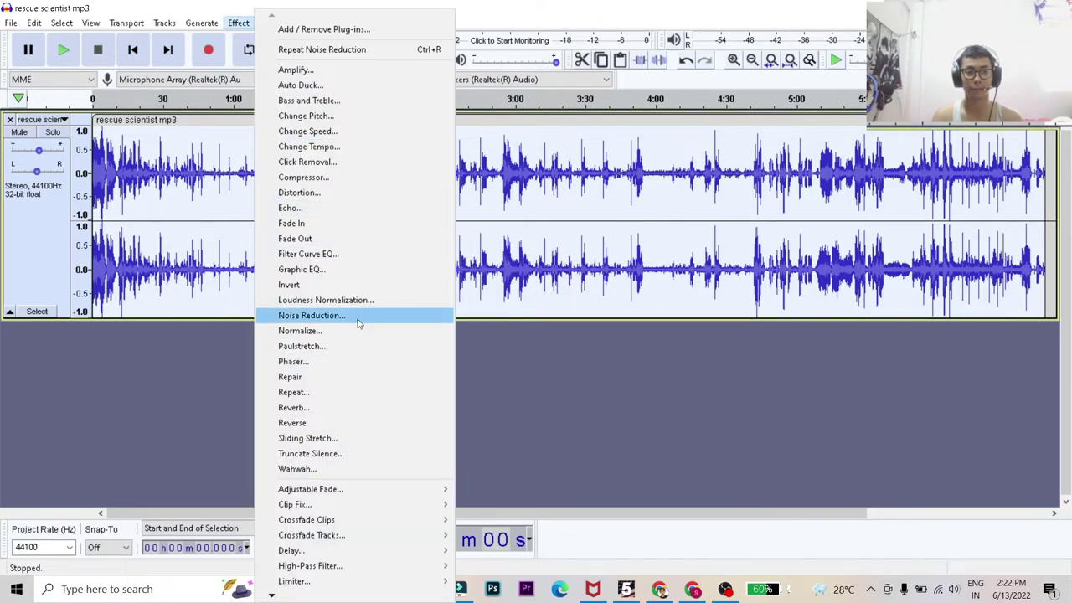
left_click(363, 331)
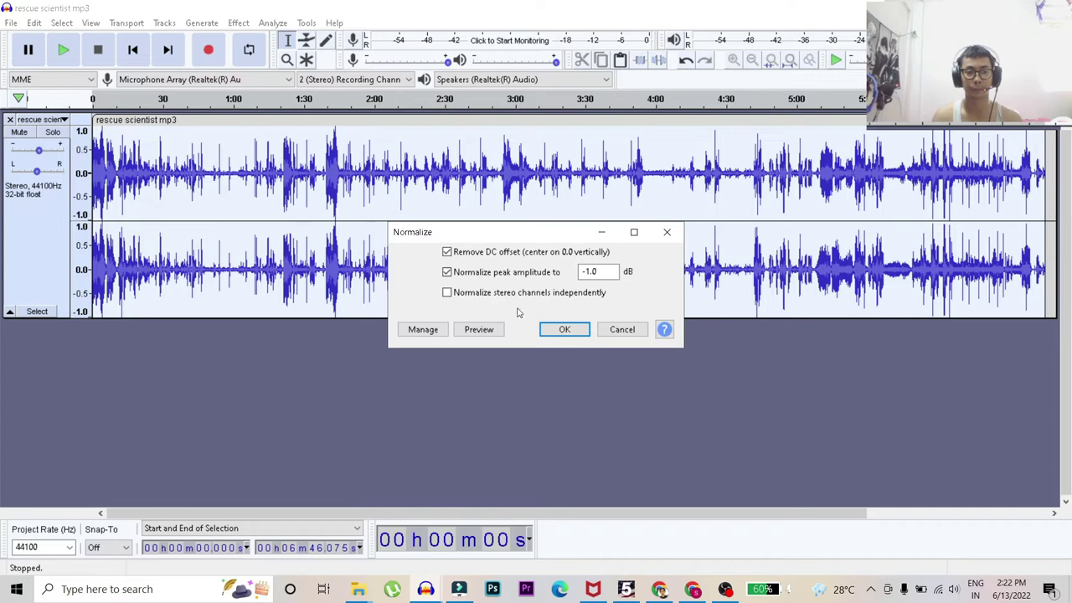
left_click(560, 327)
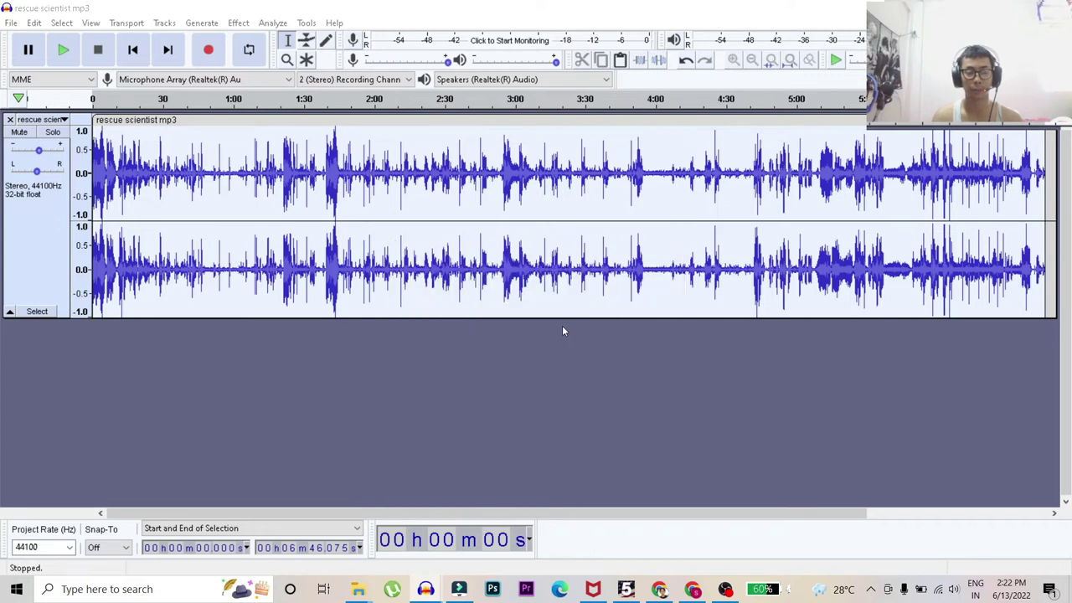
Compress the track: -12 dB threshold, -40 dB noise floor, 2:1 ratio, make-up gain
left_click(239, 23)
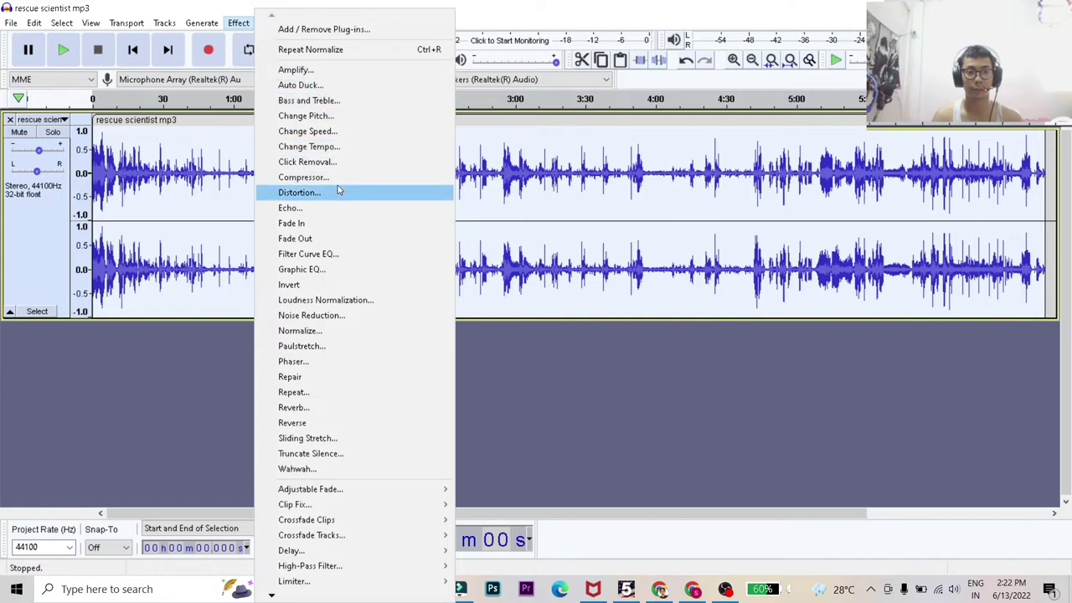
left_click(303, 178)
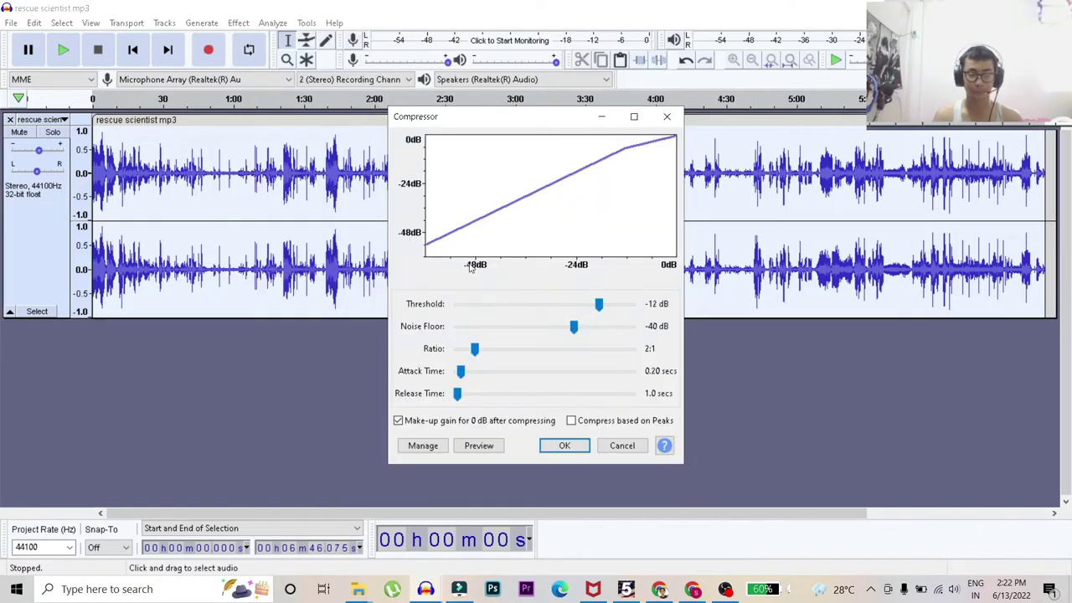
left_click(565, 446)
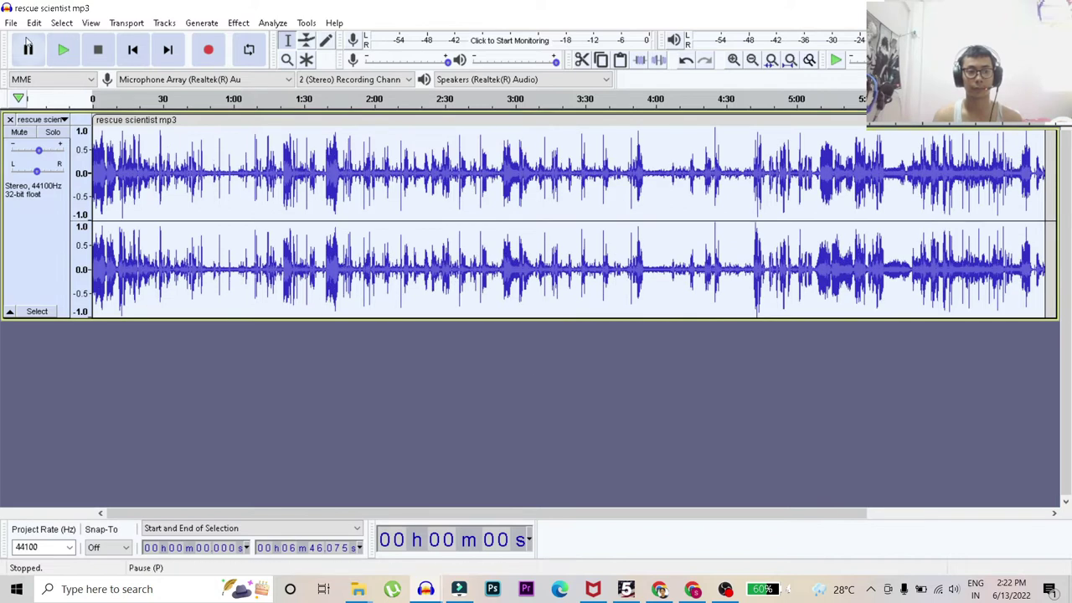
Play back the processed track, pause it around 20 seconds, and bring up the File menu
left_click(60, 50)
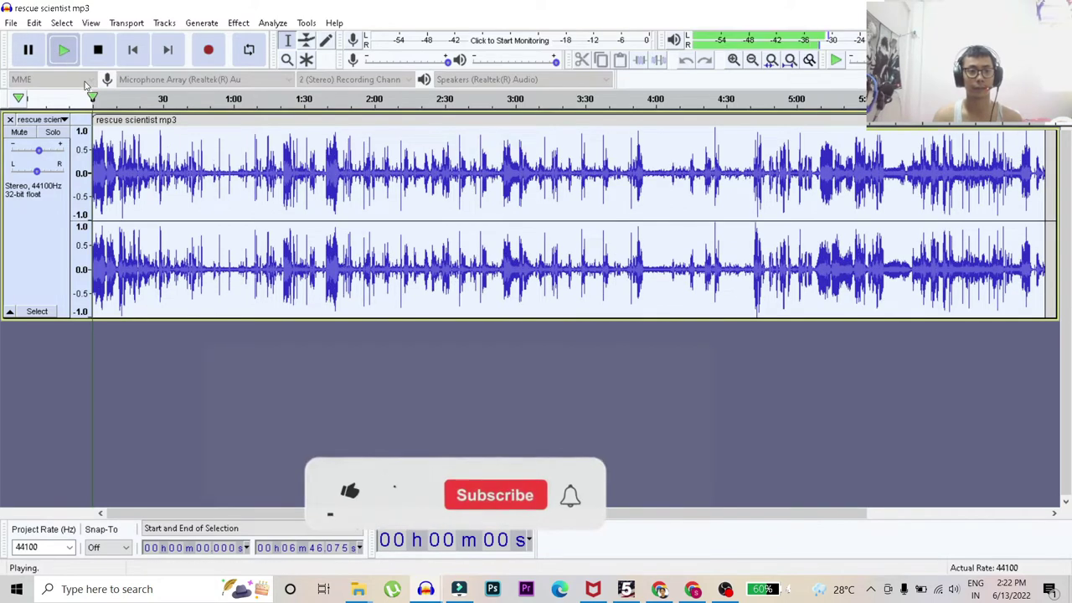
left_click(28, 51)
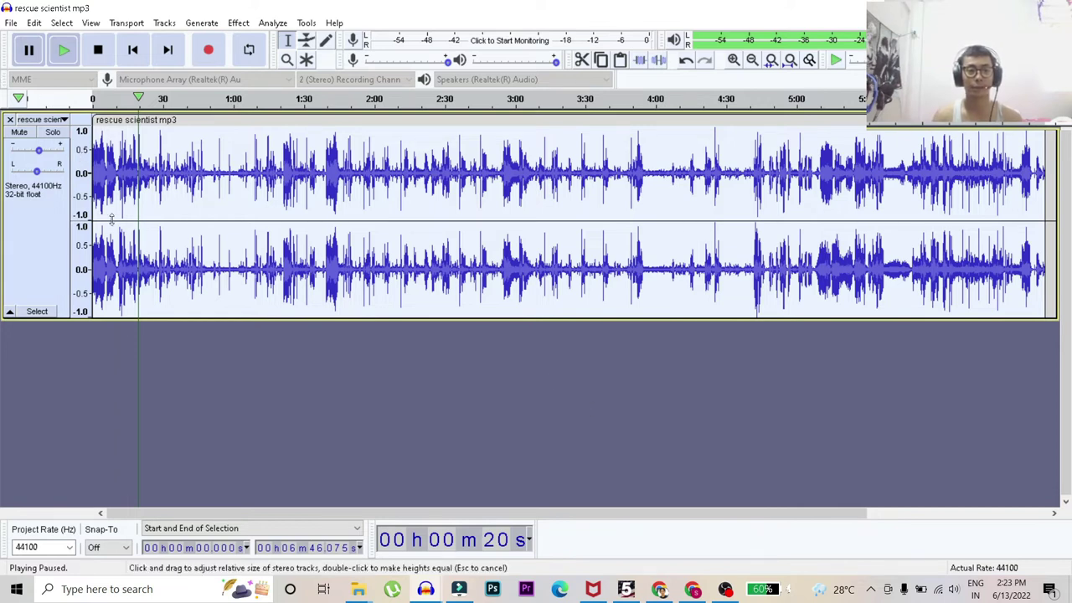
left_click(12, 22)
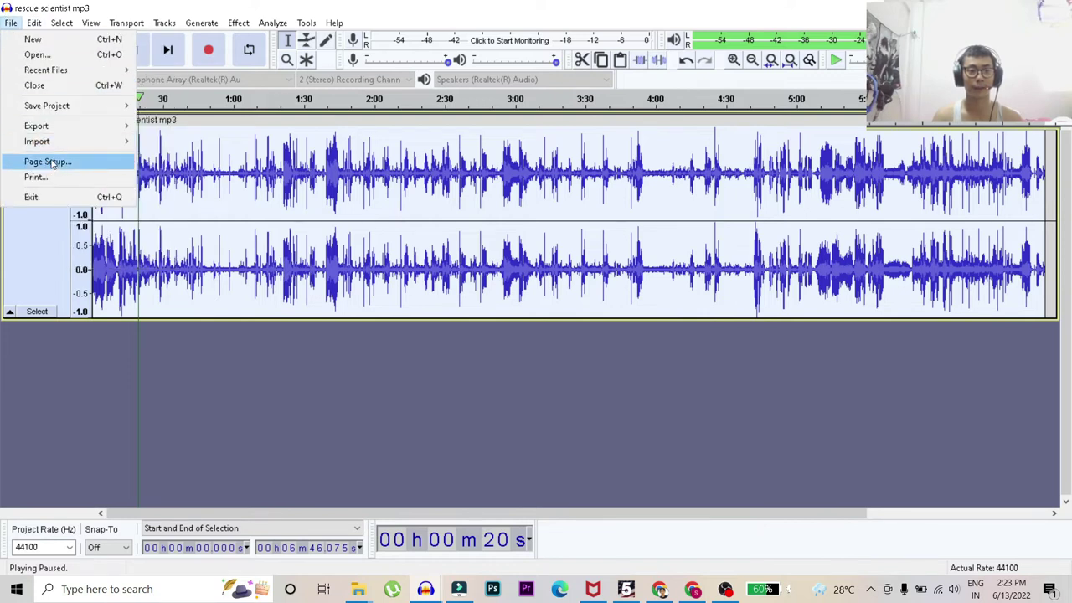
Export the track as a WAV named 'rescue scientist WAV file' into the sNIPER GHOST WARRIOR 3 folder
mouse_move(58, 130)
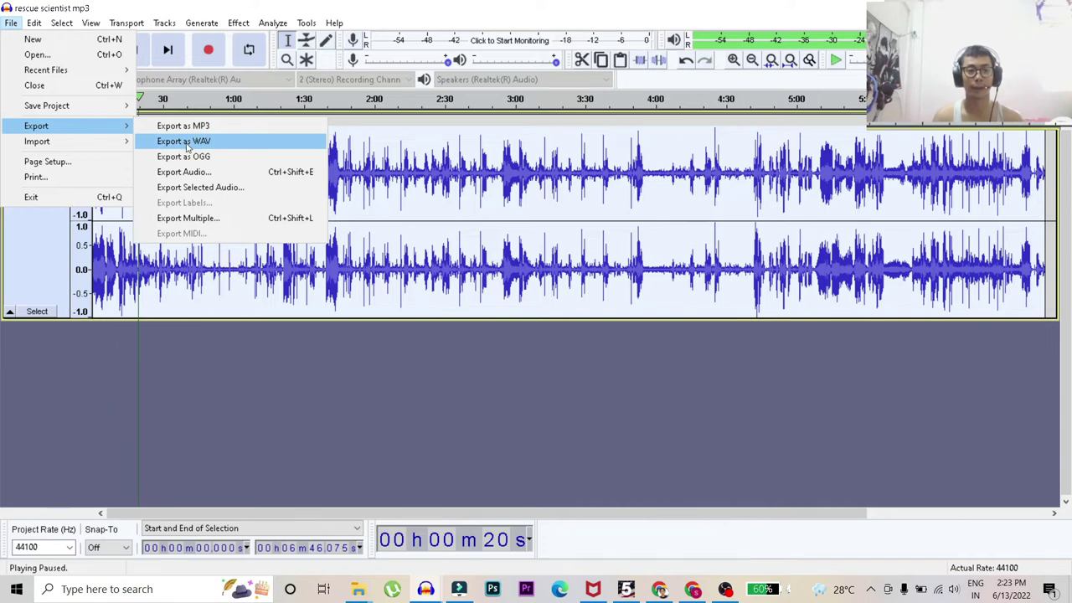
left_click(195, 142)
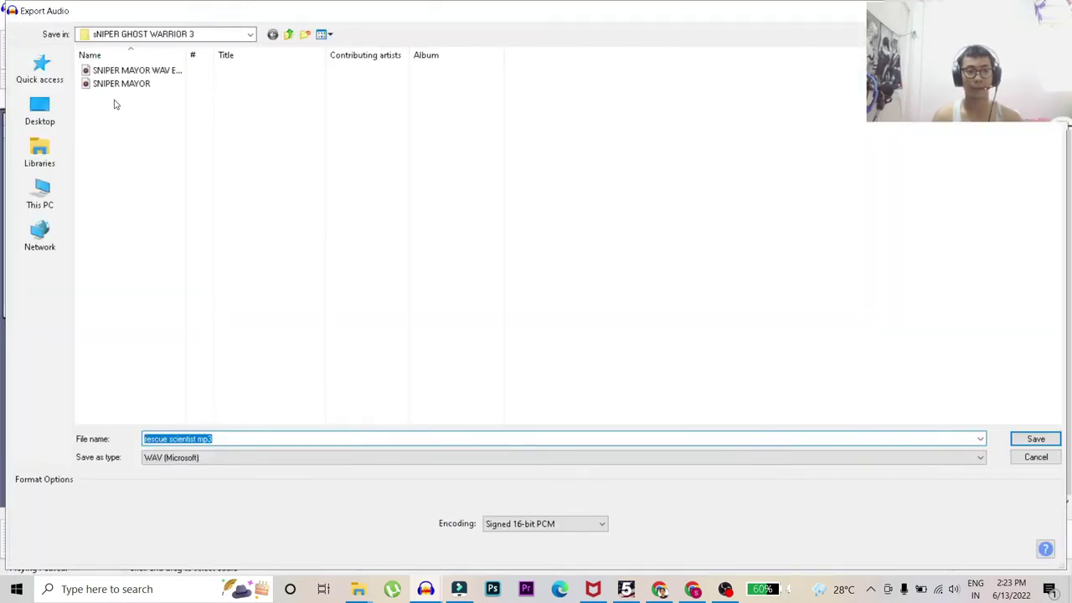
left_click(249, 438)
key("BackSpace")
key("BackSpace")
key("BackSpace")
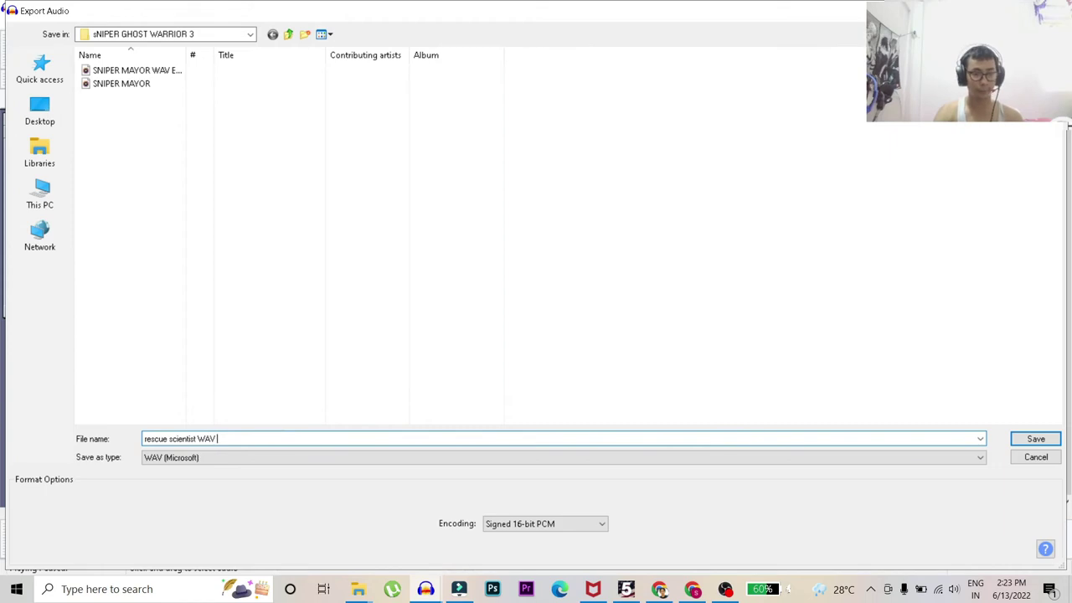
type("WAV file")
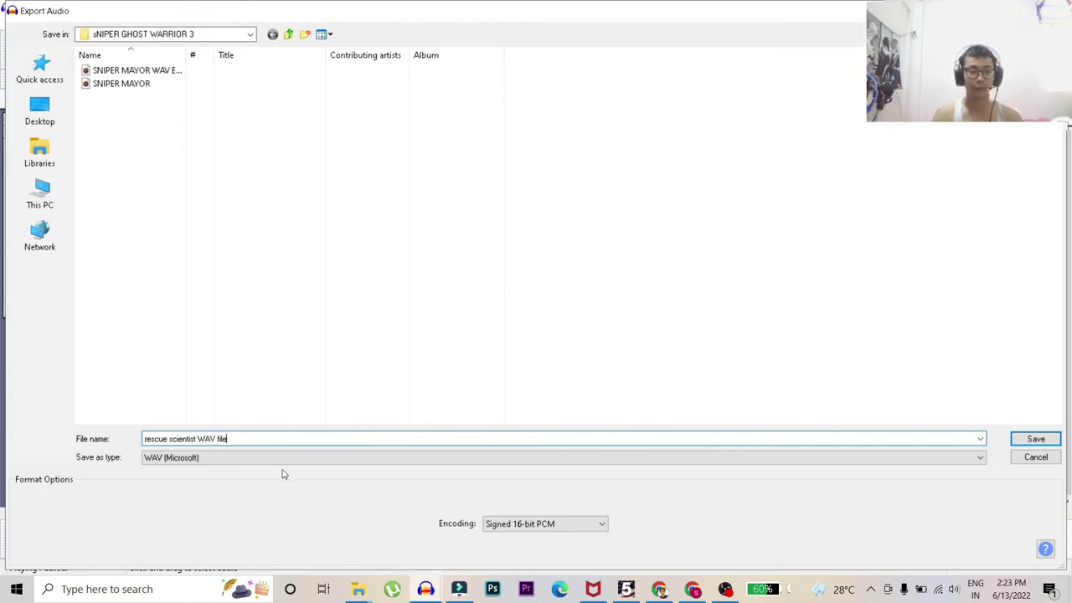
left_click(1036, 440)
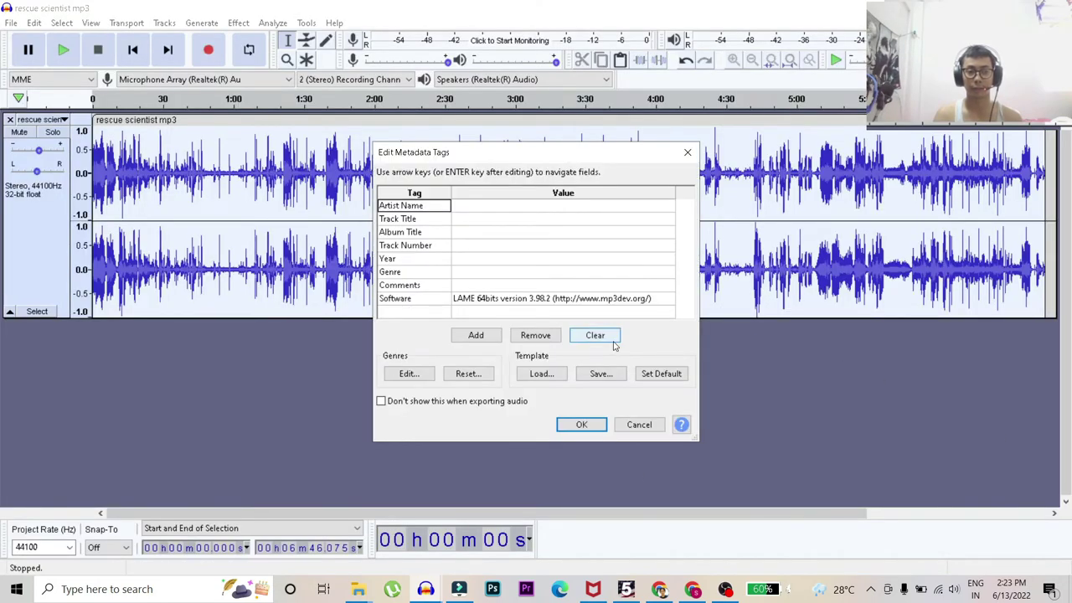
Accept the metadata tags to finish the WAV export, then close Audacity without saving
left_click(585, 424)
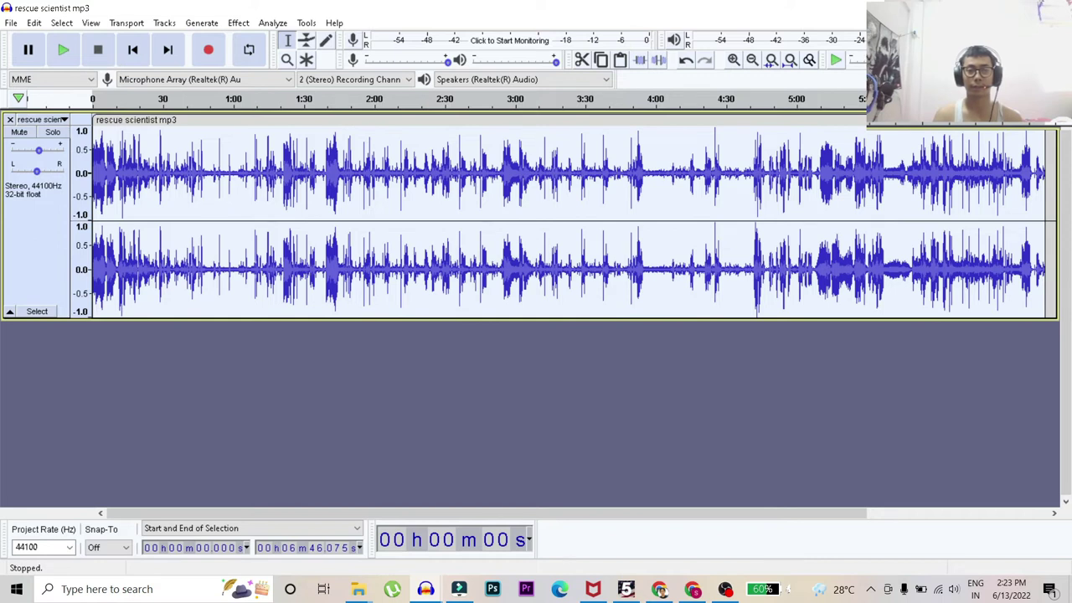
key("ctrl+z")
key("ctrl+w")
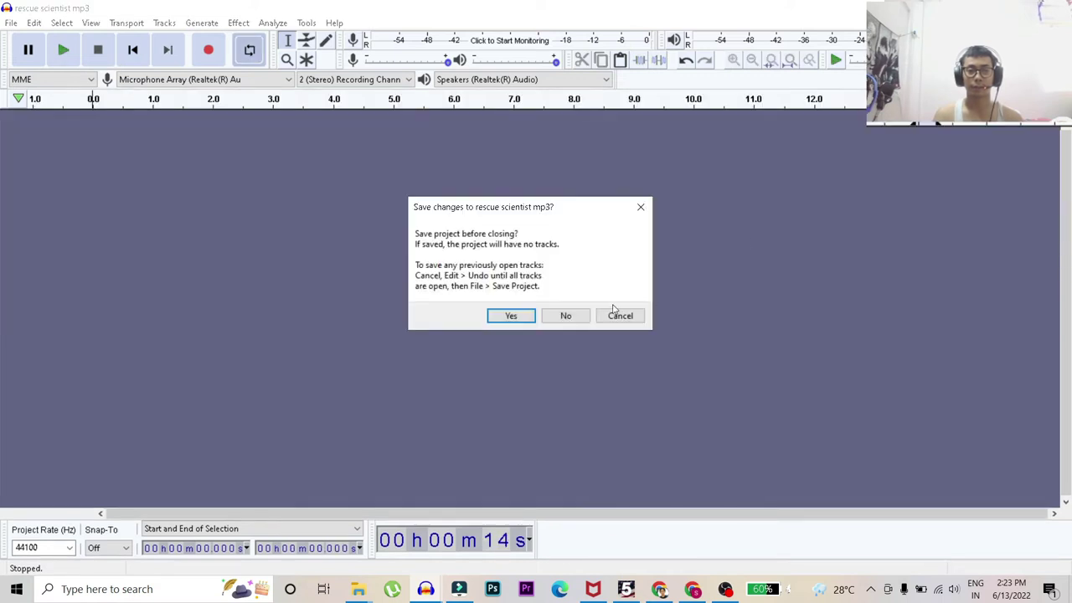
left_click(580, 315)
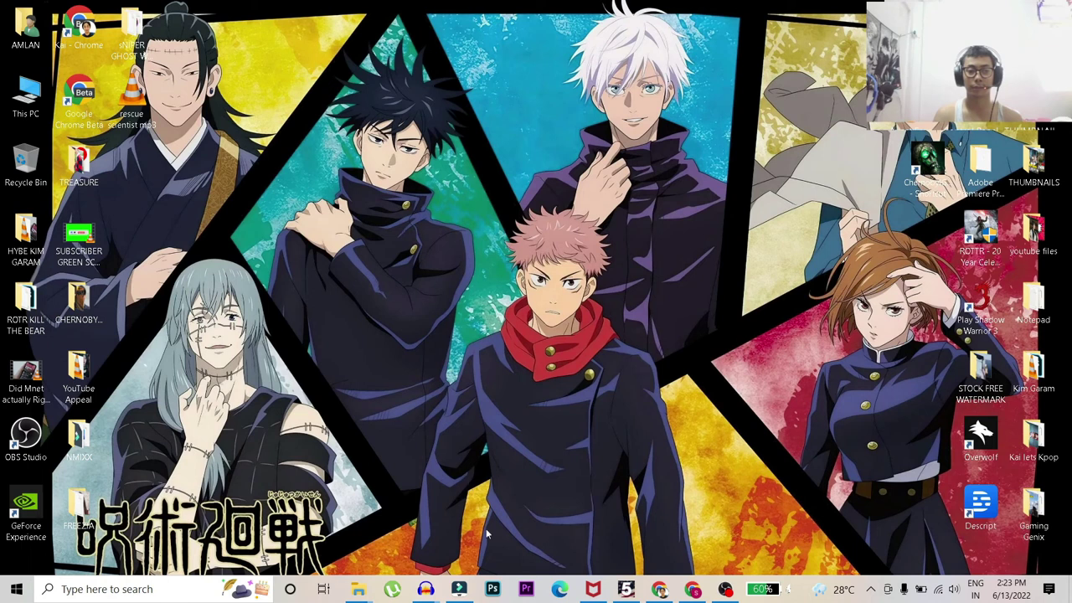
Back in Filmora, delete all original gameplay audio clips and show the Media library
left_click(459, 590)
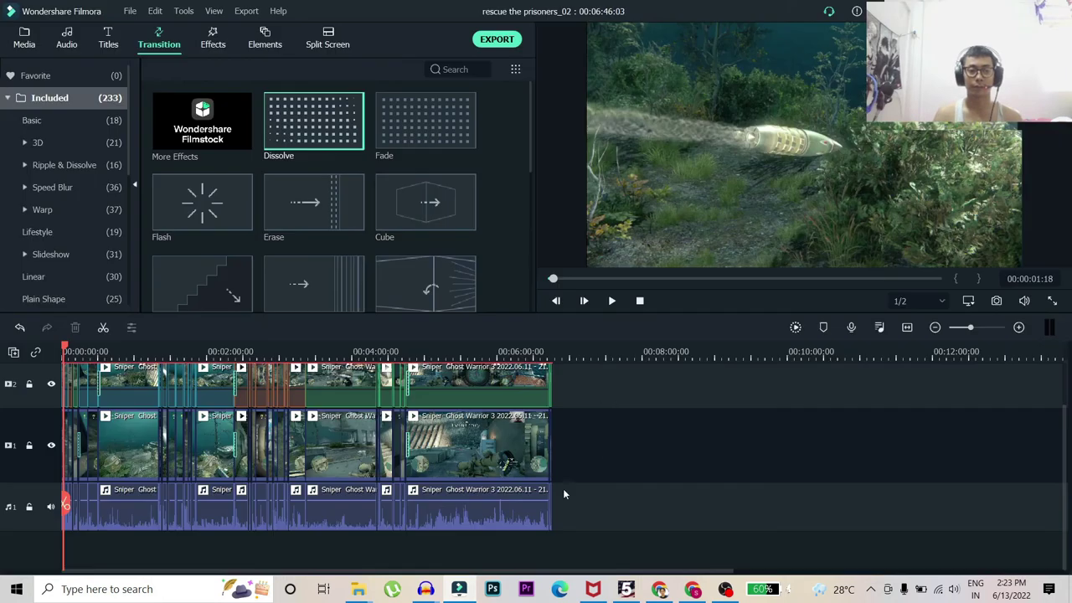
left_click_drag(582, 500, 74, 540)
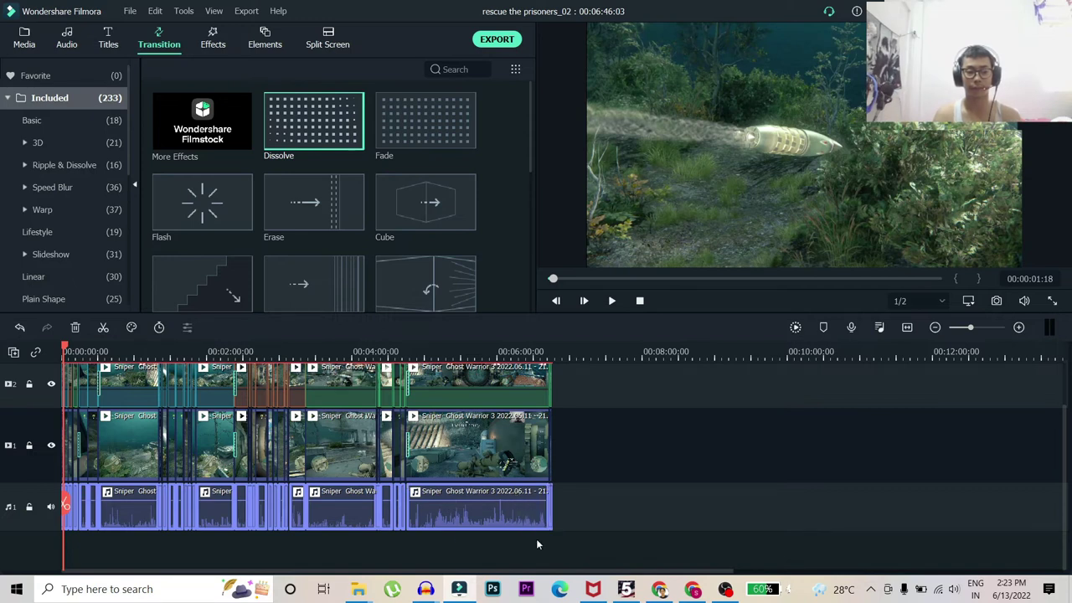
key("Delete")
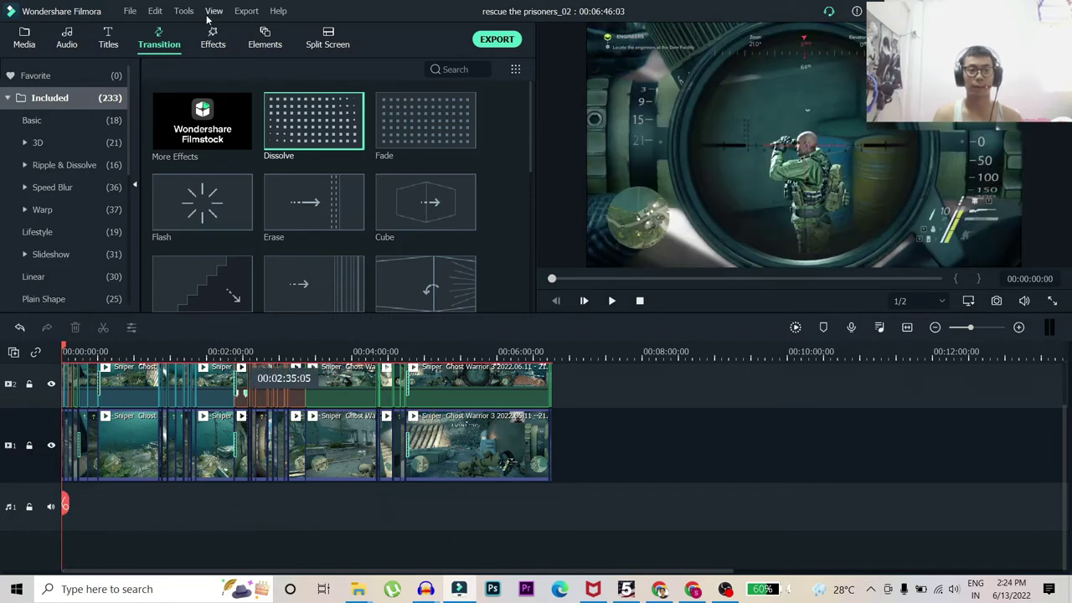
left_click(27, 42)
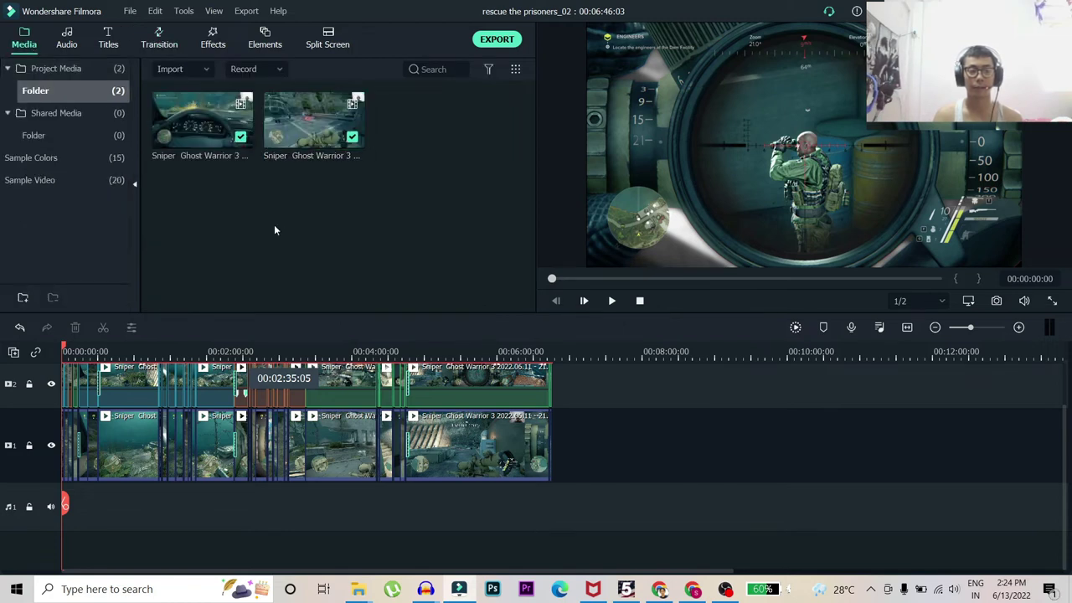
Import 'rescue scientist WAV file' and place it on the empty audio track under the video
double_click(274, 224)
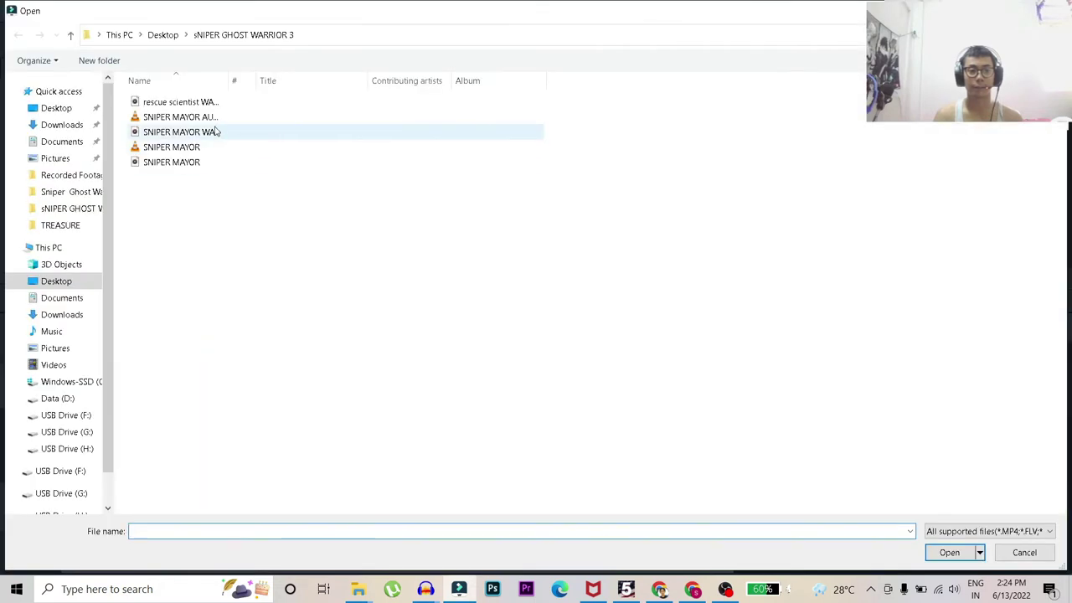
double_click(214, 109)
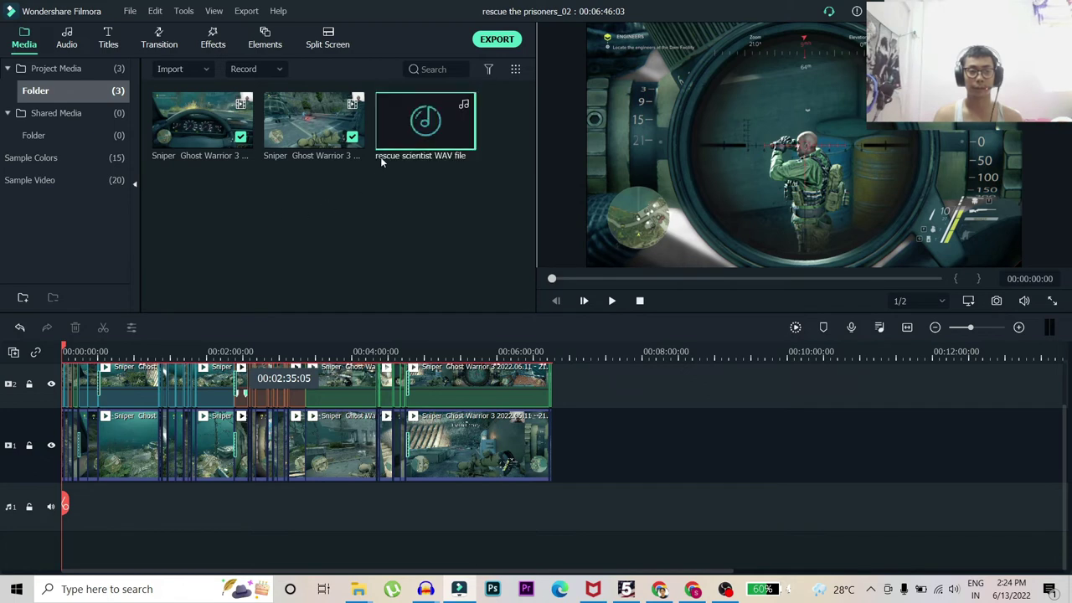
left_click_drag(399, 132, 67, 521)
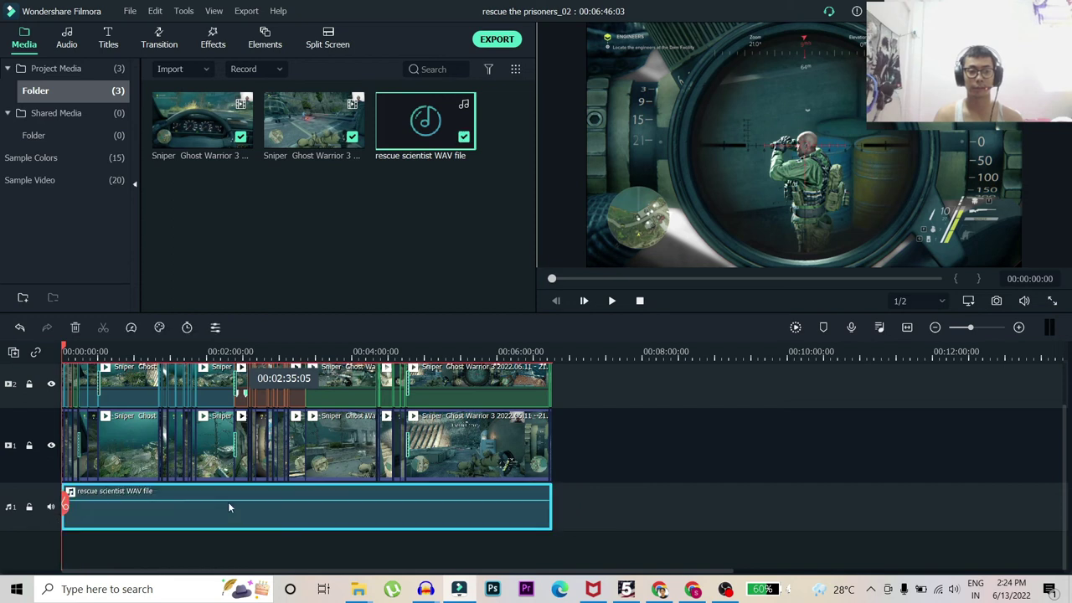
left_click(976, 328)
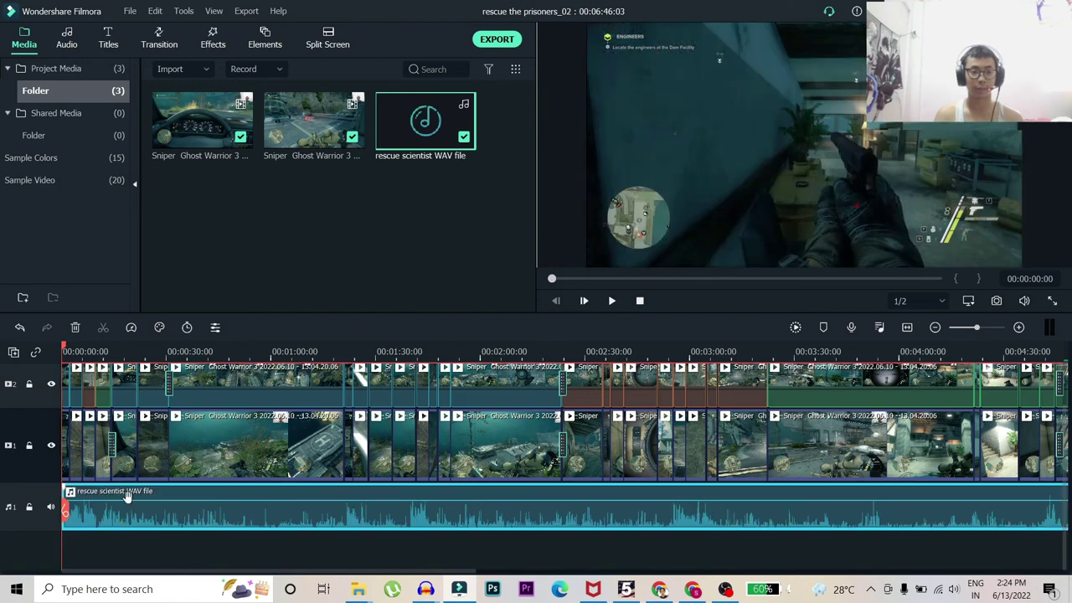
Enable Denoise 'Remove background noise' on the WAV clip, then scrub playback to about 2:07
left_click(252, 512)
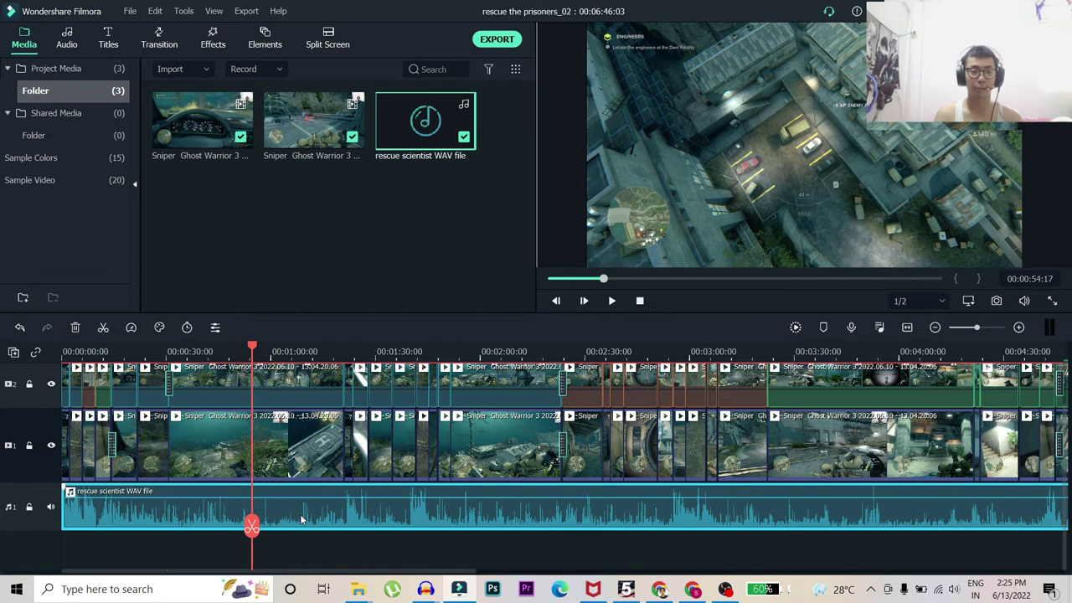
double_click(299, 514)
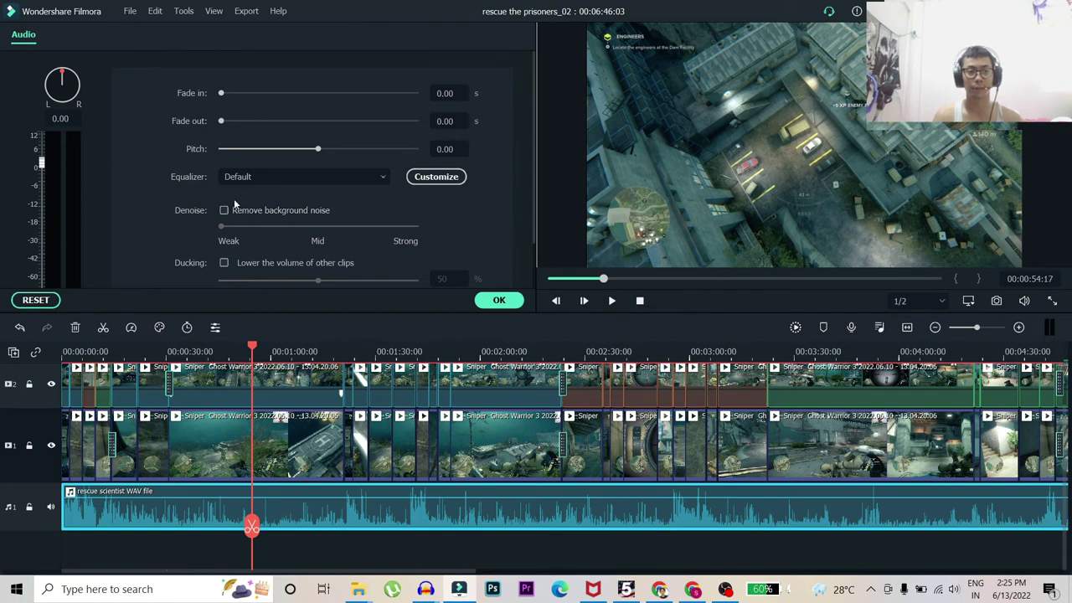
left_click(260, 210)
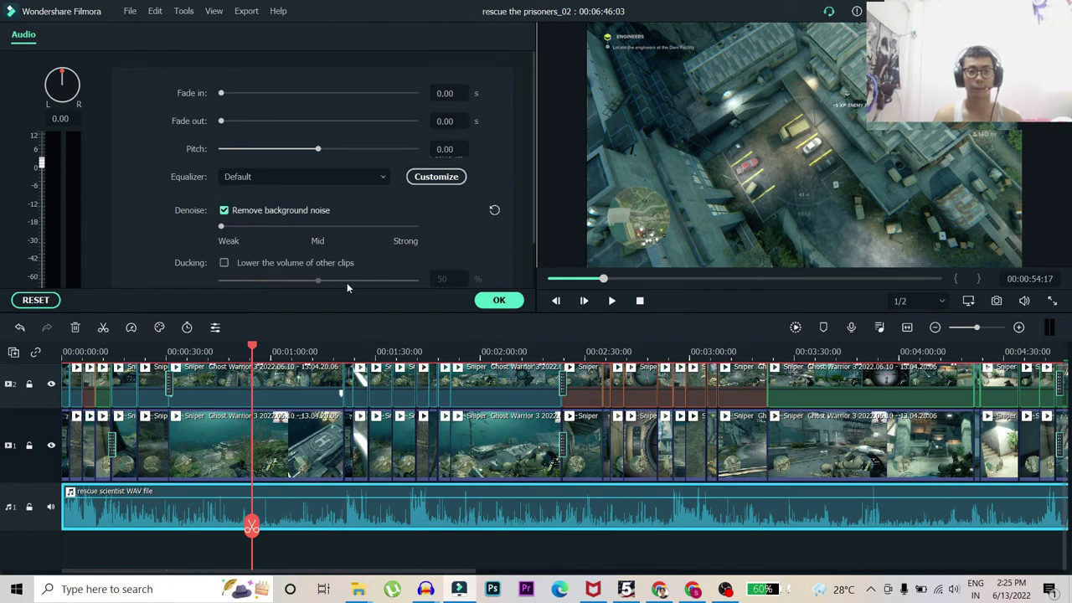
left_click(500, 300)
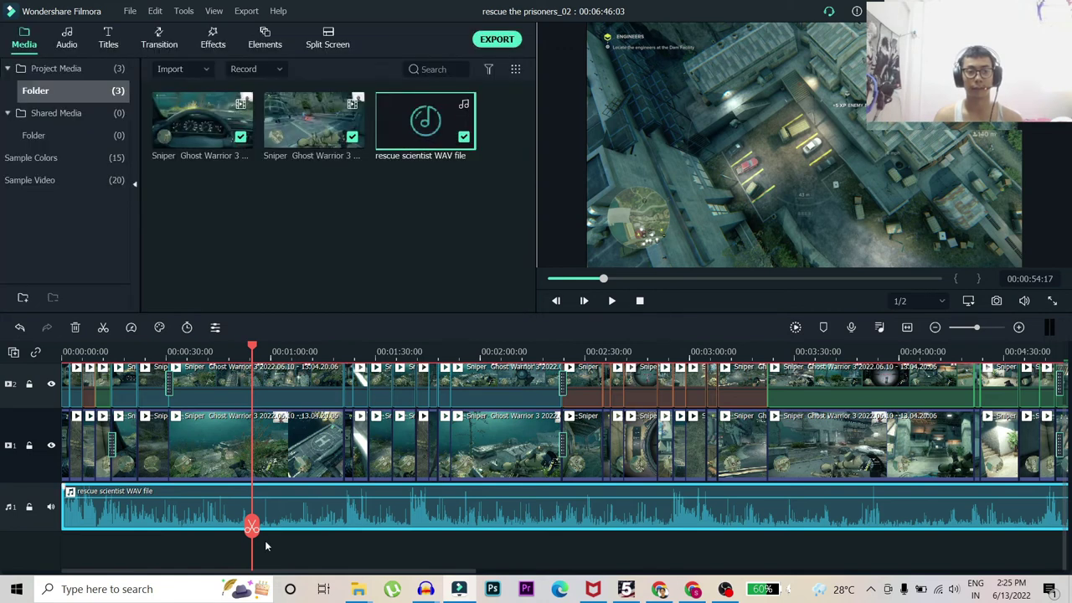
left_click_drag(275, 523, 545, 501)
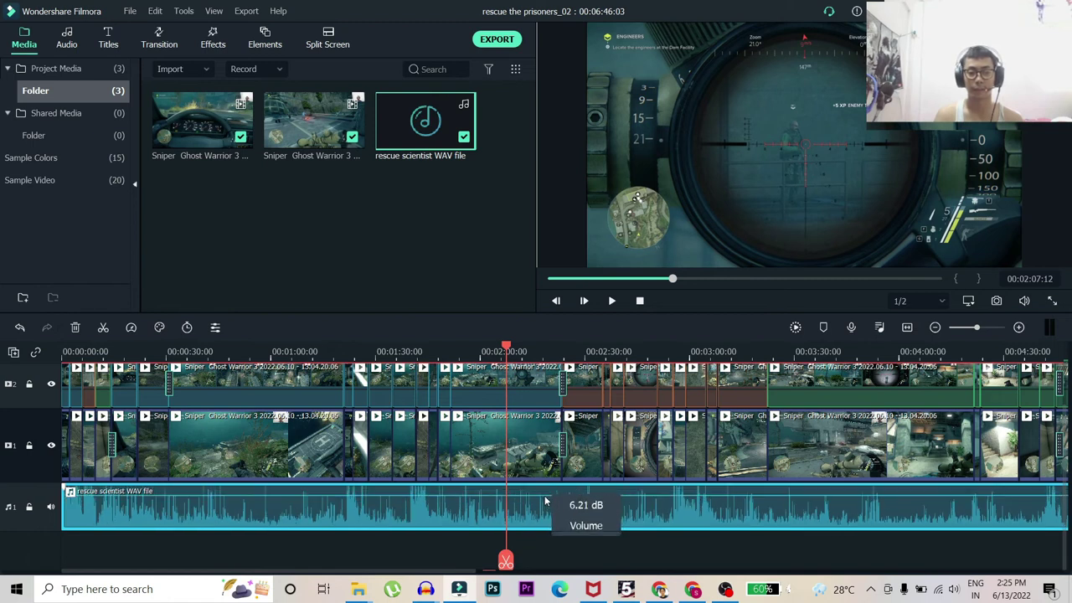
left_click_drag(505, 560, 504, 560)
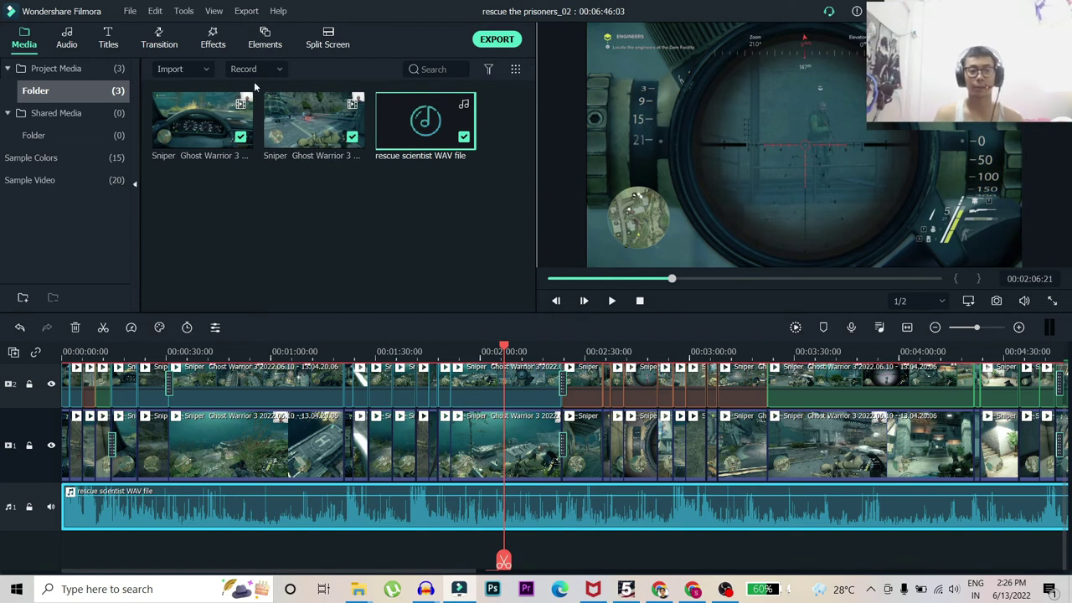
Open the Export window for a local MP4: 1920x1080, 25 fps, 'My Video' on the Desktop
left_click(246, 10)
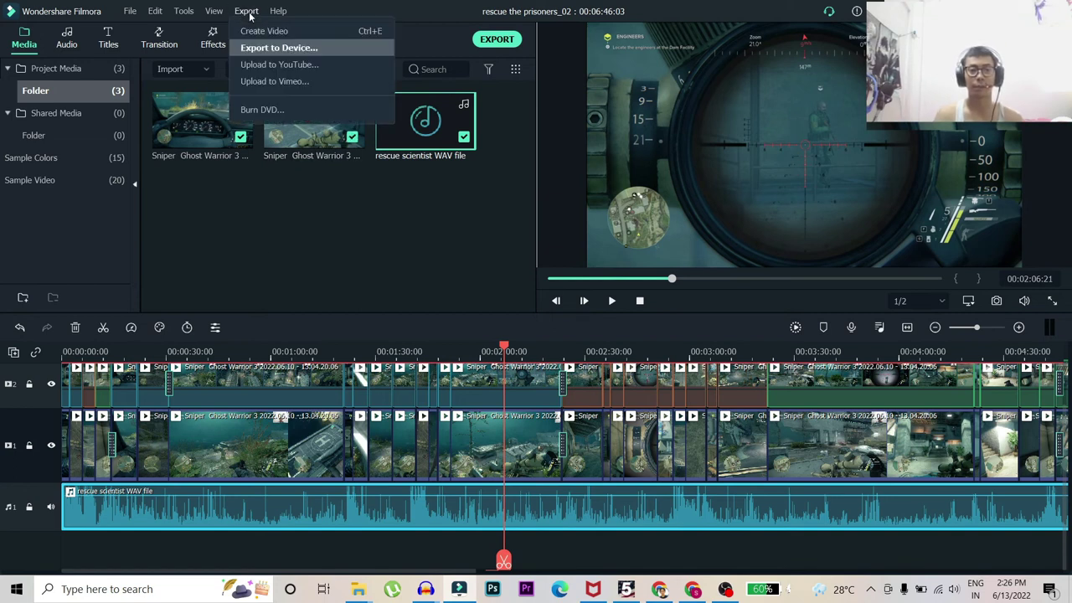
left_click(276, 48)
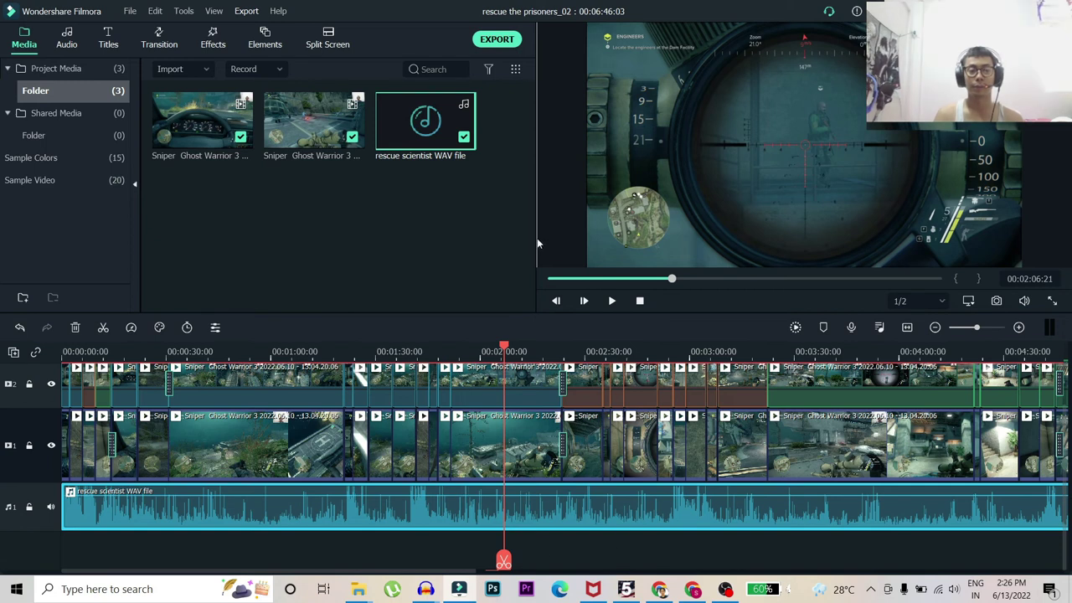
left_click(496, 39)
left_click(268, 76)
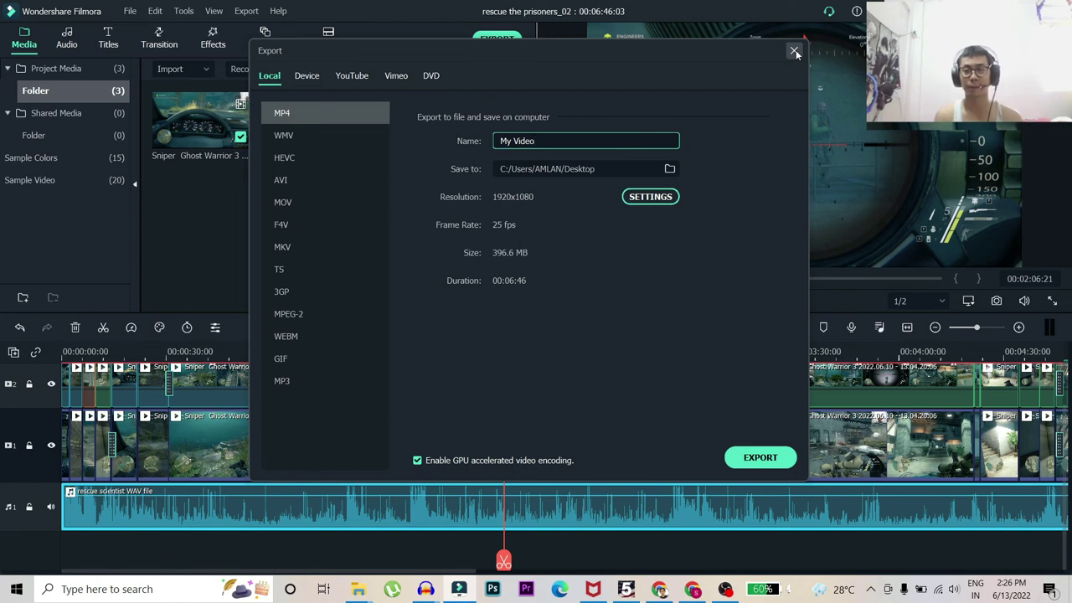
left_click(725, 589)
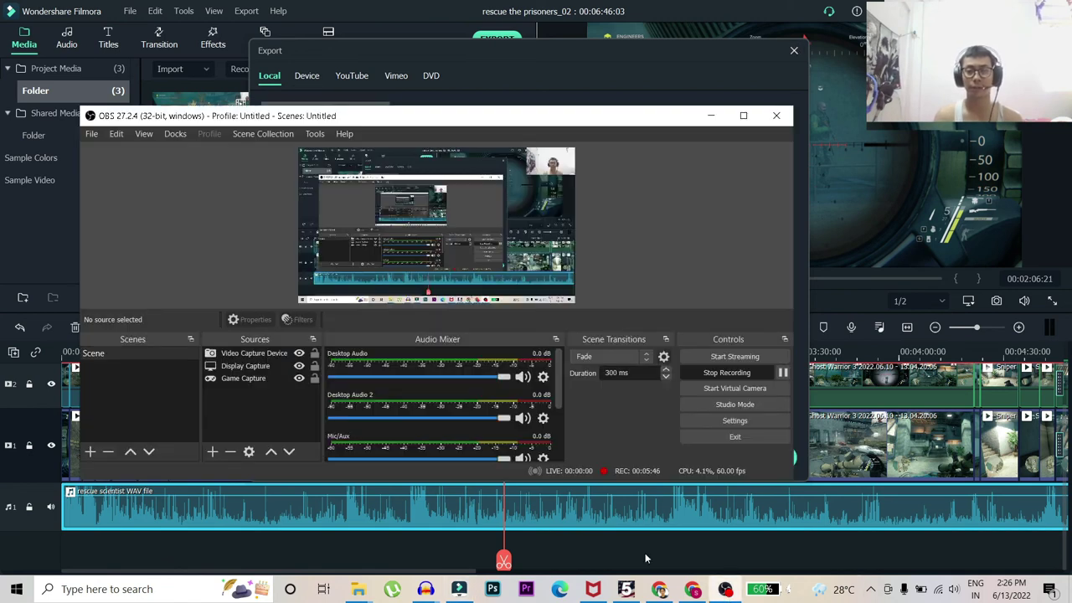